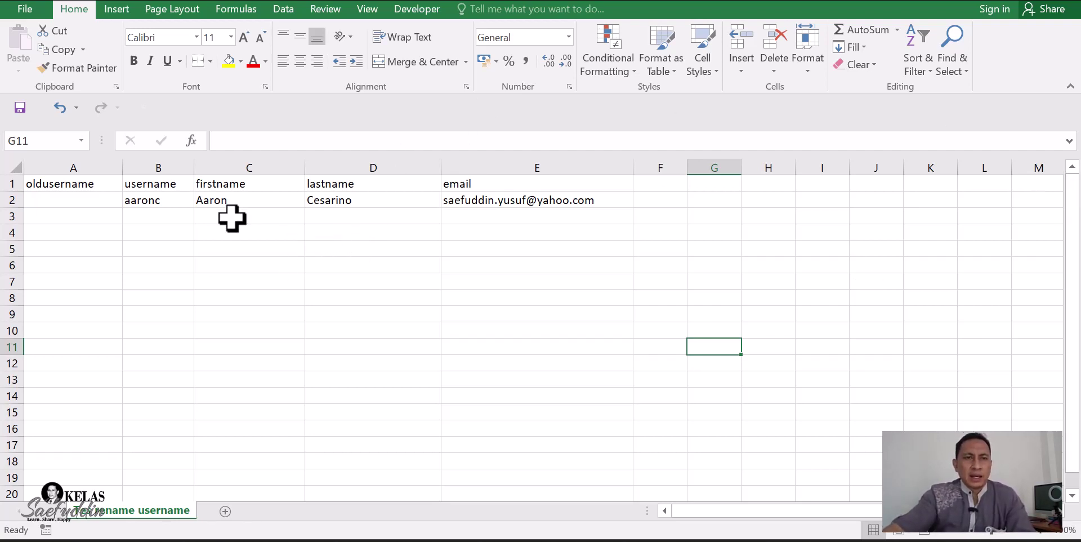
pyautogui.click(158, 185)
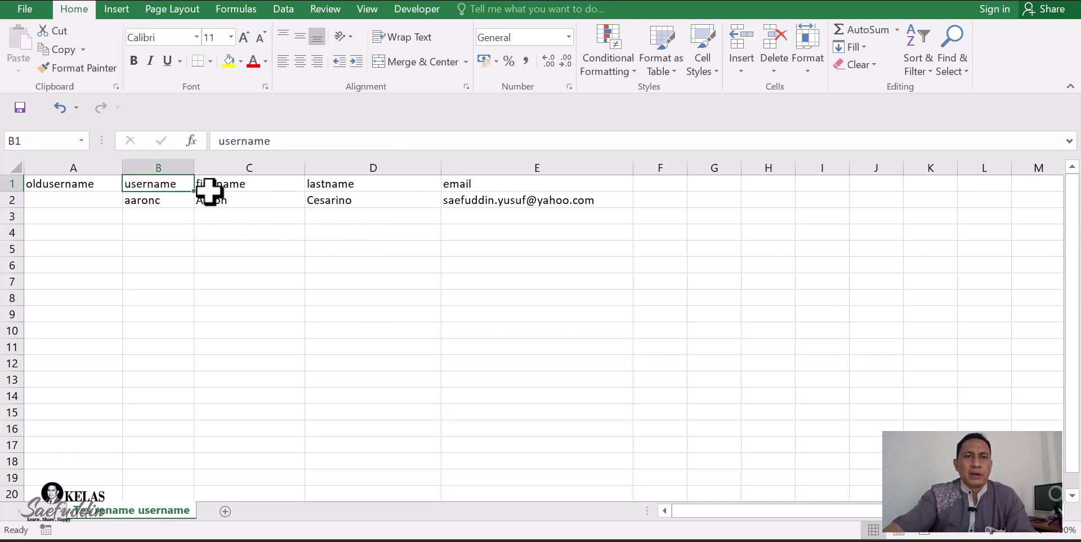
pyautogui.click(211, 192)
pyautogui.moveTo(210, 192); pyautogui.dragTo(295, 184)
pyautogui.click(320, 184)
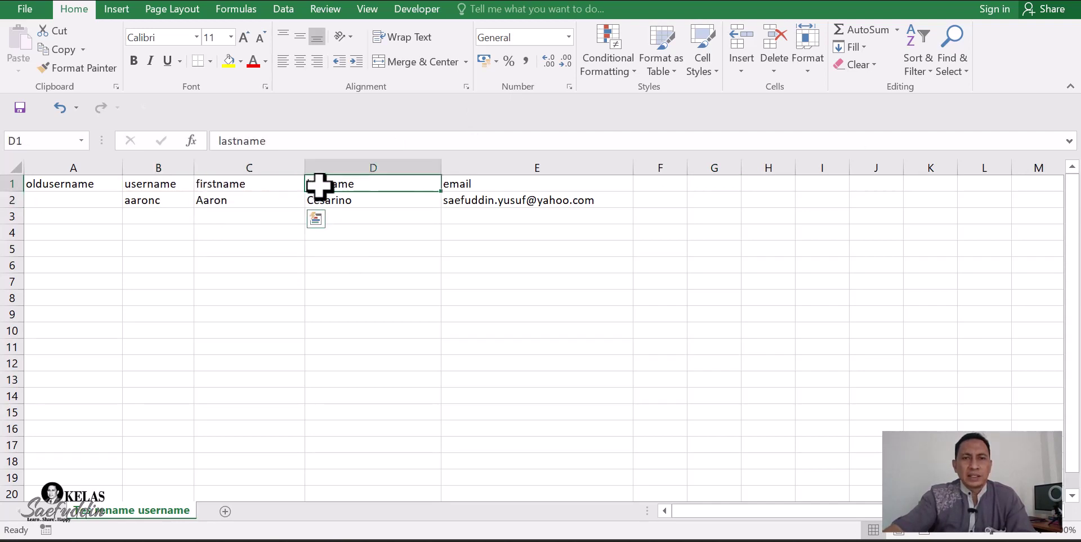
pyautogui.click(470, 183)
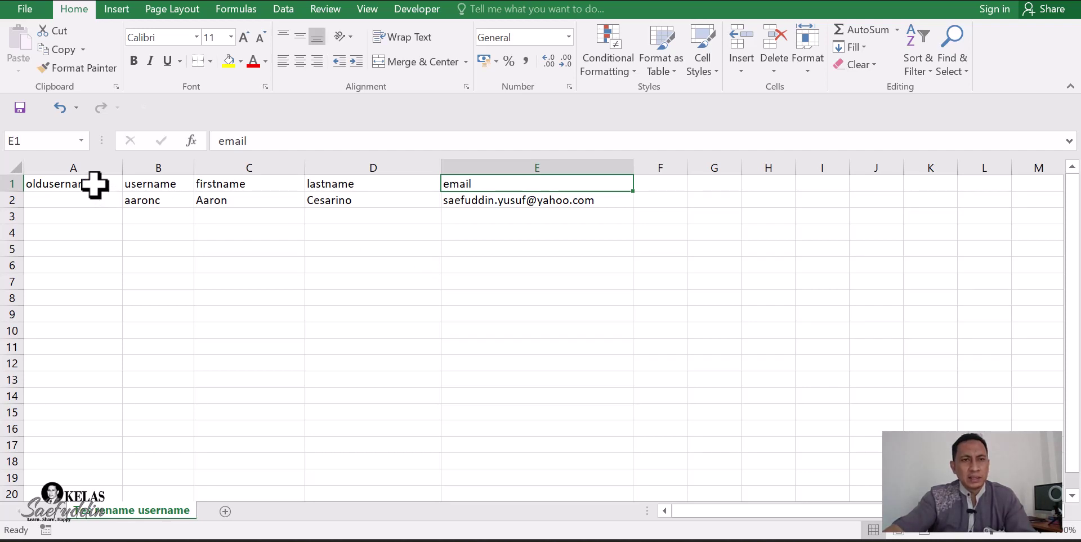
pyautogui.click(94, 184)
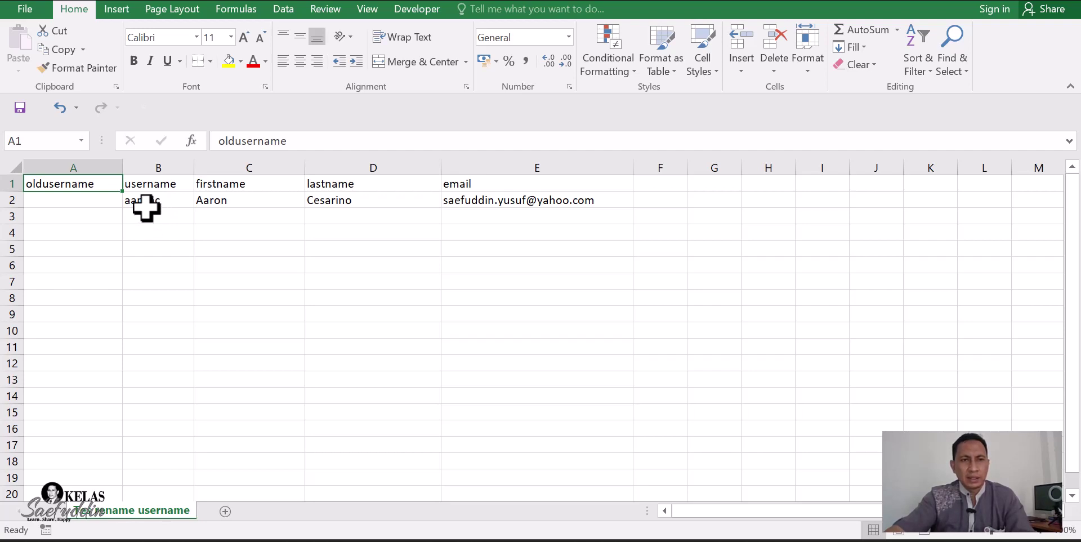
# - Move the current short username from B2 into the oldusername cell A2
pyautogui.click(152, 204)
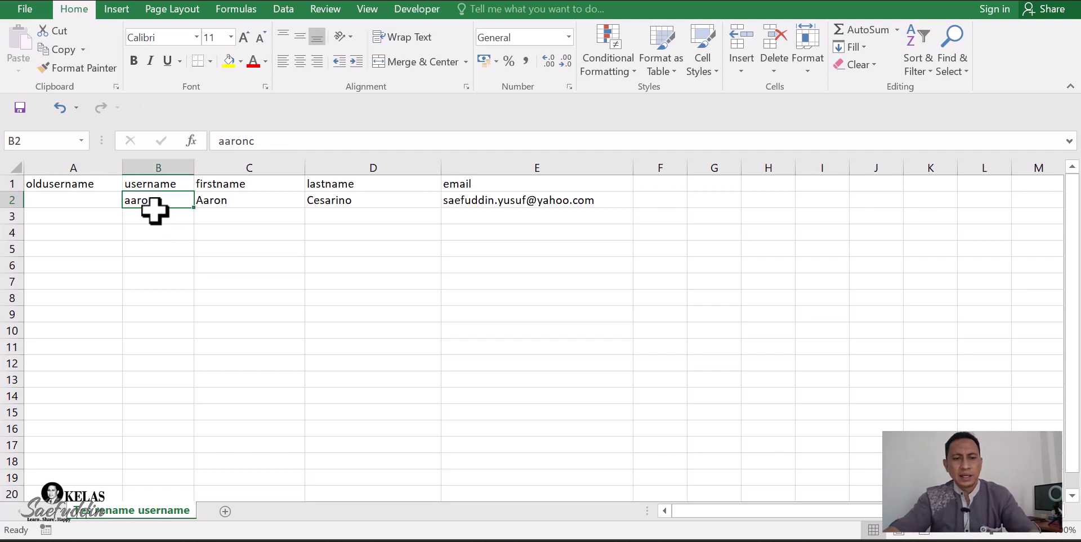
pyautogui.hotkey('ctrl', 'x')
pyautogui.click(99, 203)
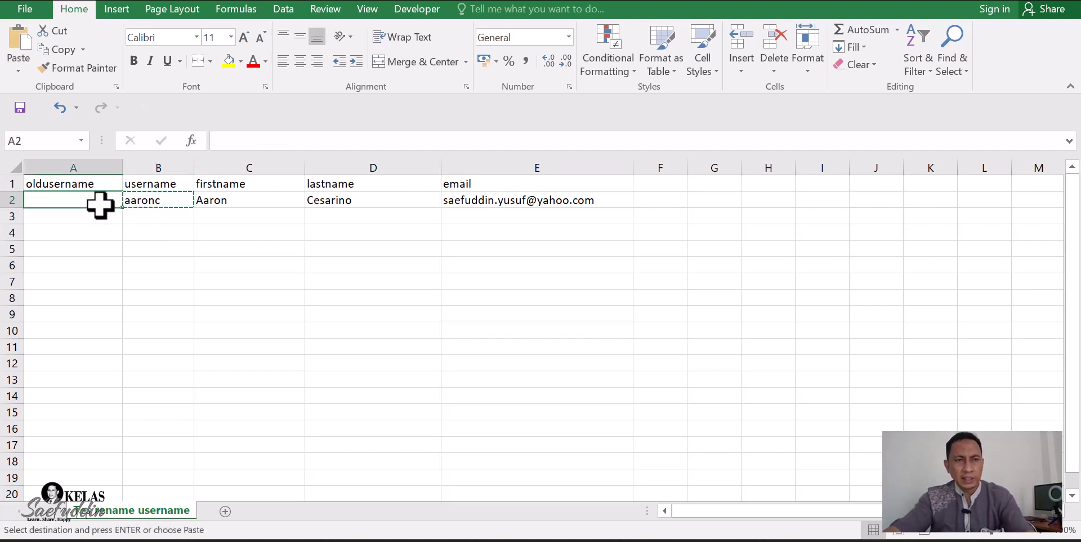
pyautogui.hotkey('ctrl', 'v')
# - Enter the new longer username in B2 and widen column B to fit it
pyautogui.click(142, 201)
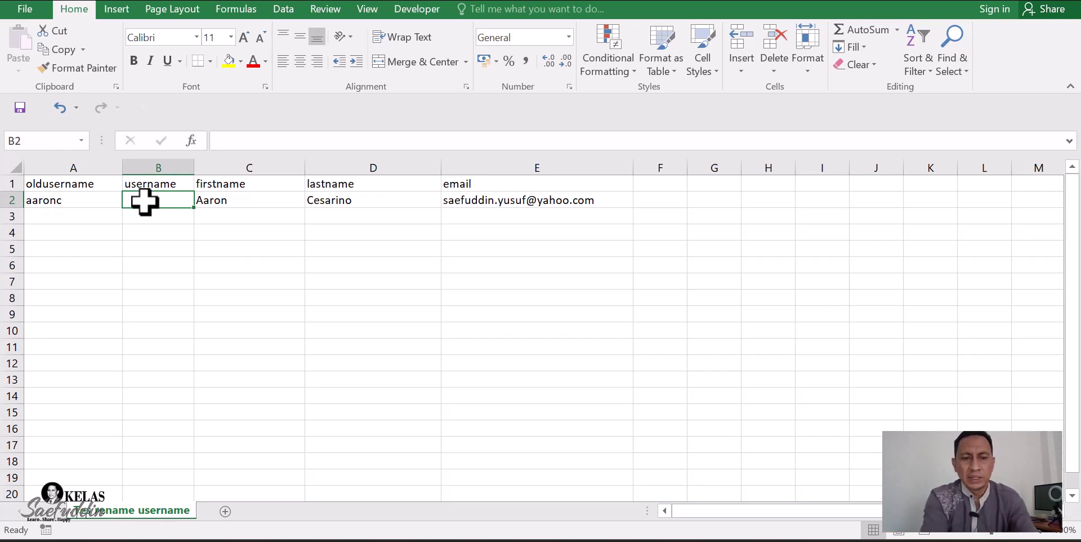
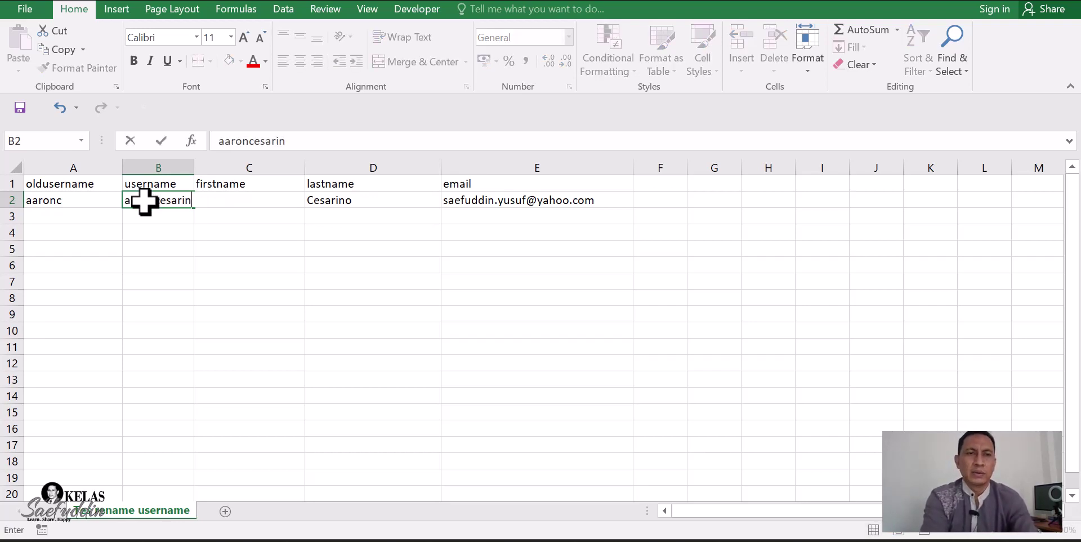
pyautogui.click(231, 231)
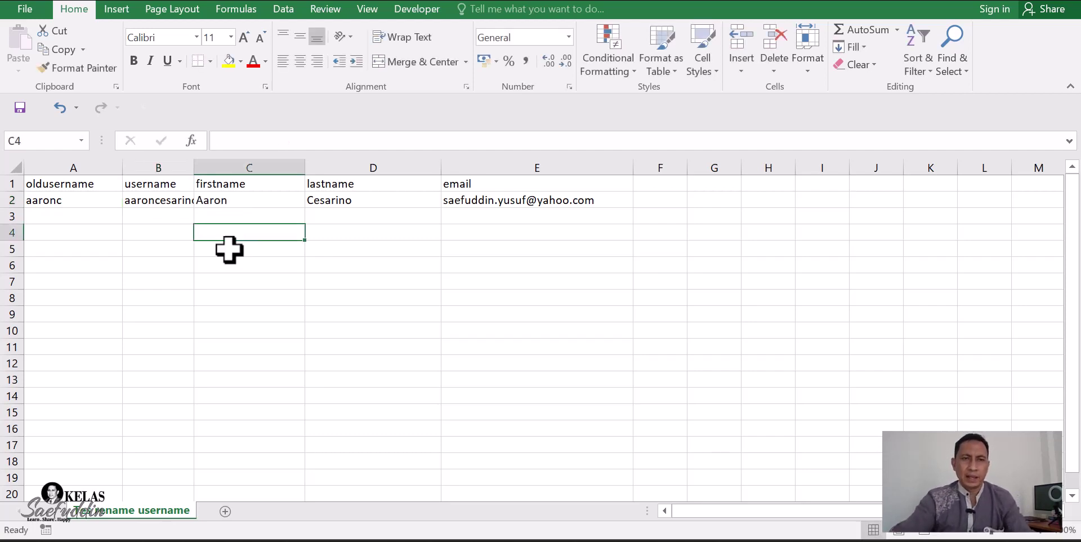
pyautogui.moveTo(197, 171); pyautogui.dragTo(210, 169)
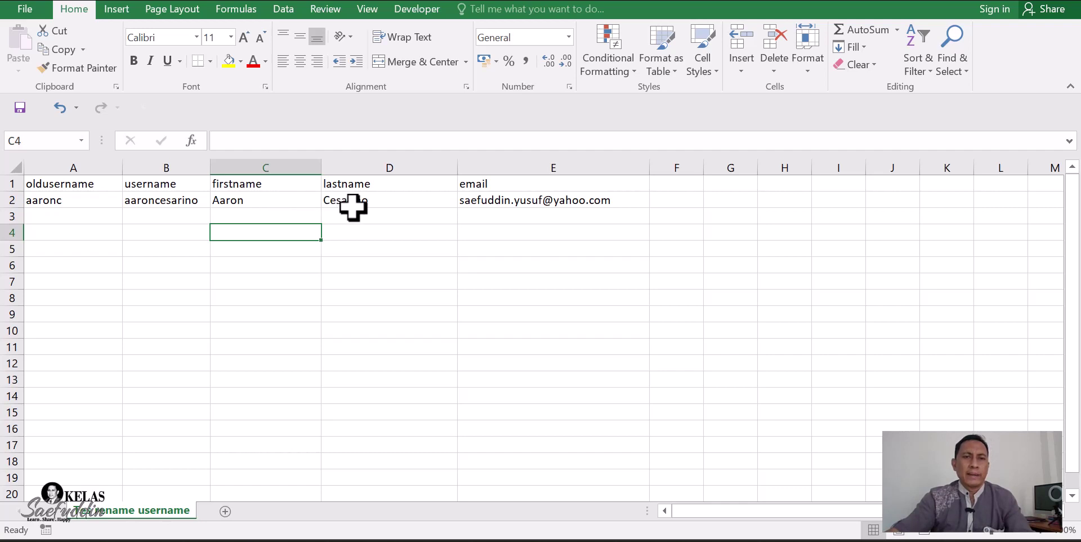
# - Replace the first name in C2 with the ID code 12345 and put the user's full name in lastname
pyautogui.click(276, 202)
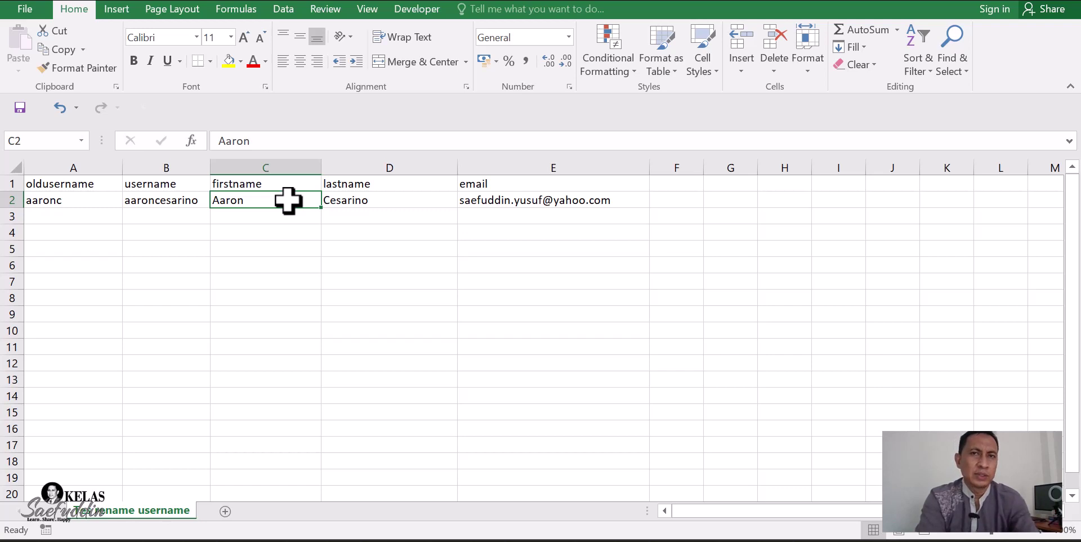
pyautogui.write('12345')
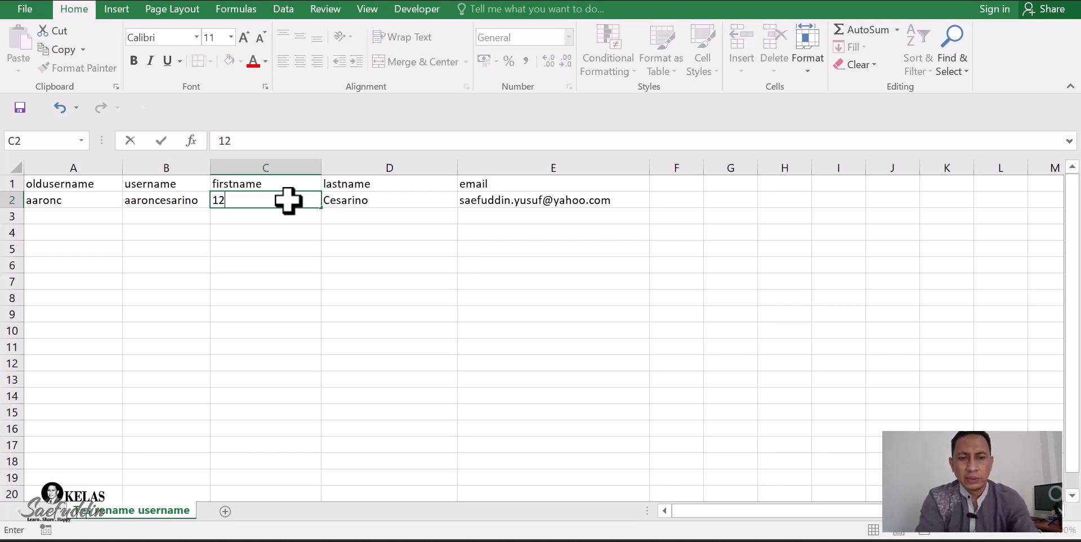
pyautogui.click(331, 200)
pyautogui.doubleClick(328, 201)
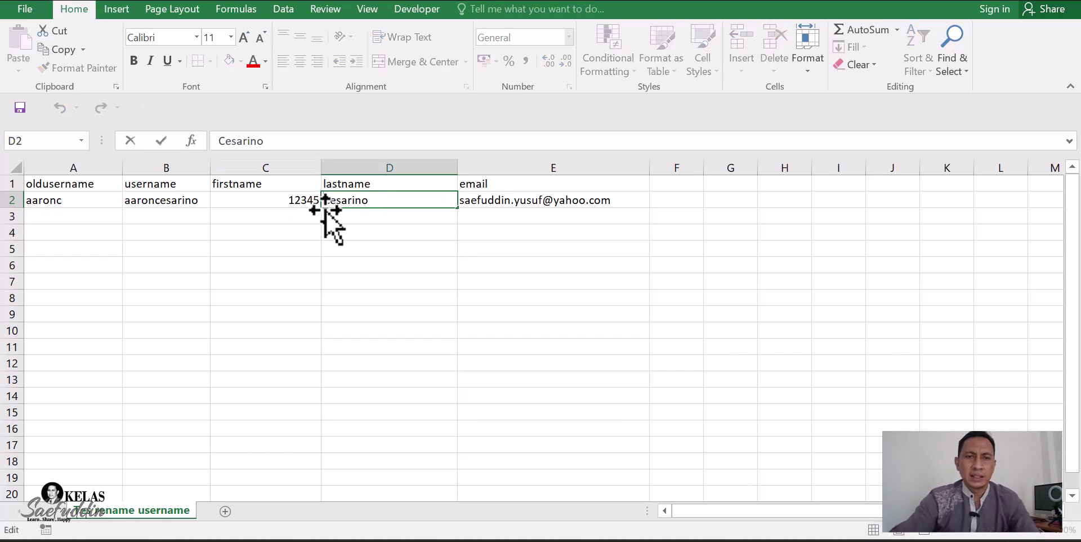
pyautogui.write('Aaro')
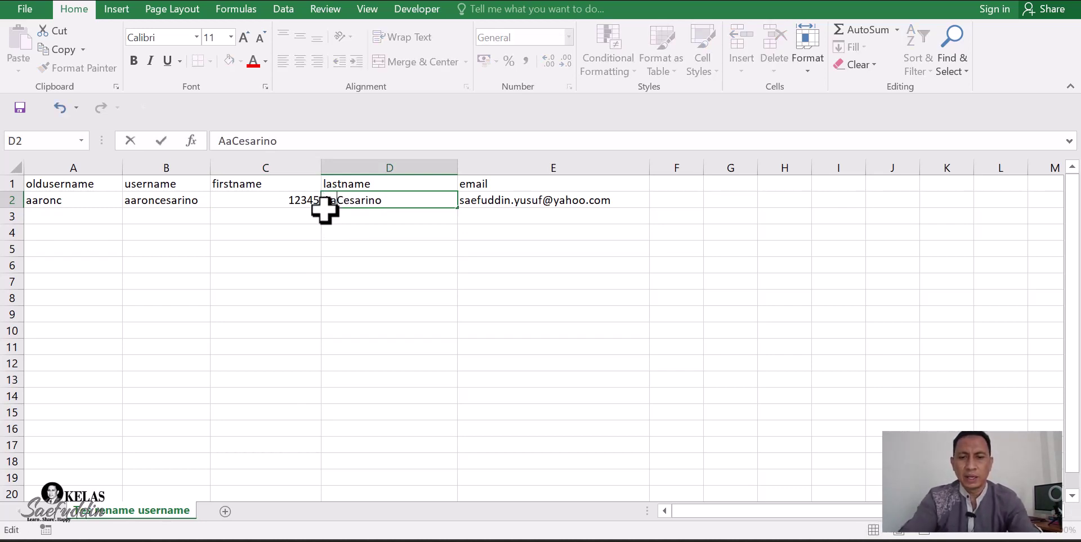
pyautogui.write('n')
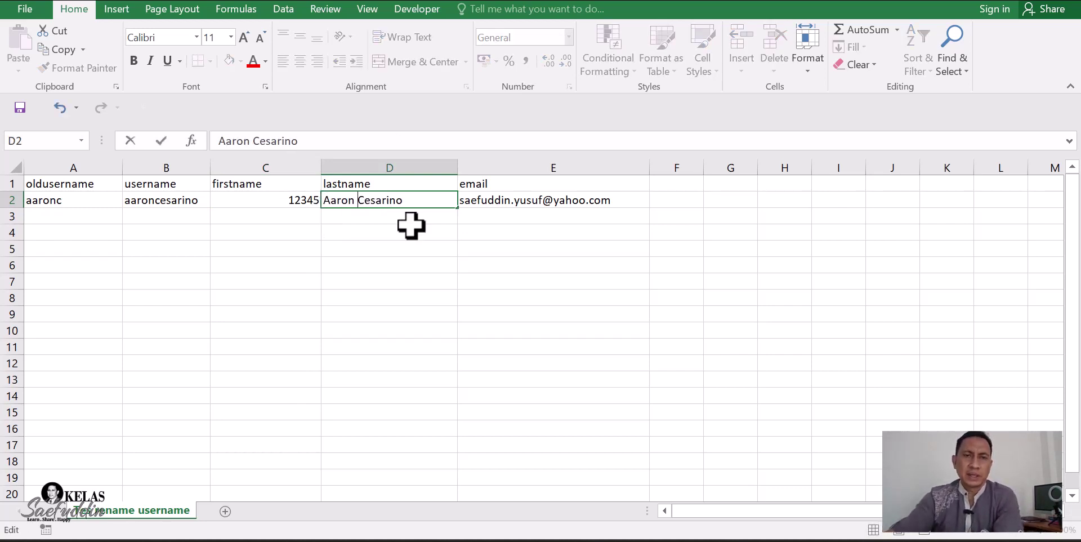
pyautogui.click(407, 231)
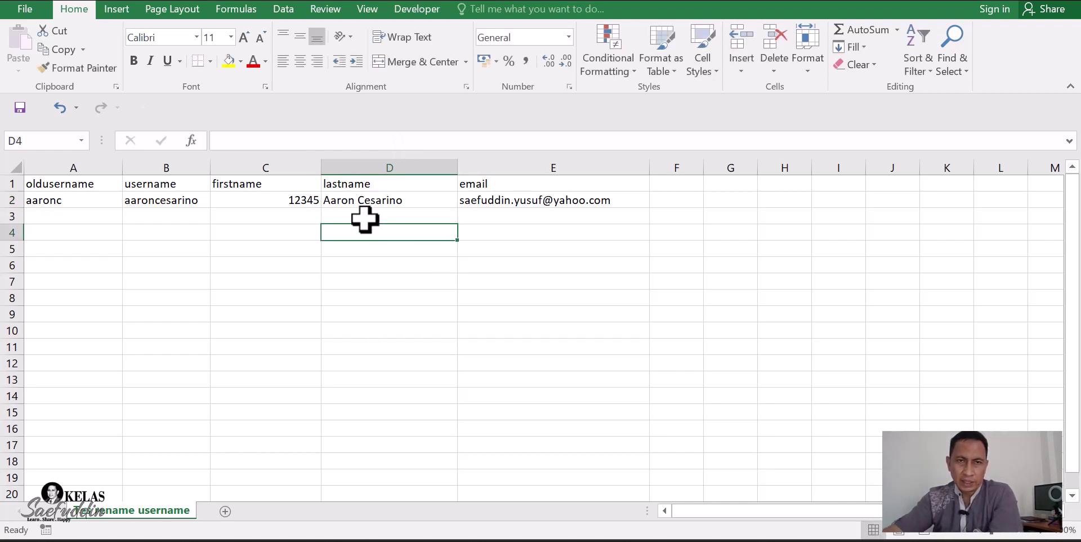
# - Prefix the firstname ID code with the letter A
pyautogui.click(285, 203)
pyautogui.press('F2')
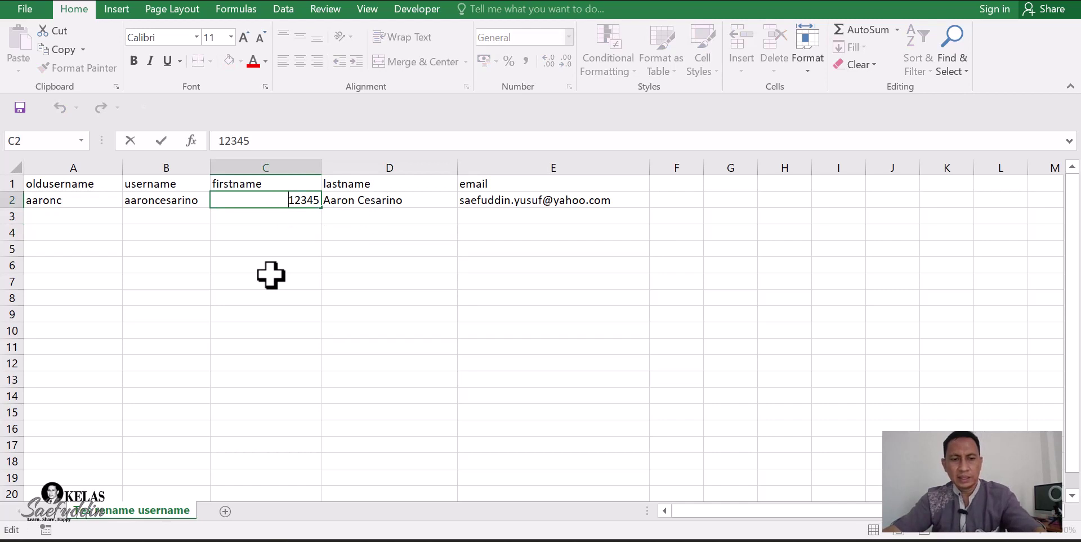
pyautogui.write('A')
pyautogui.click(363, 235)
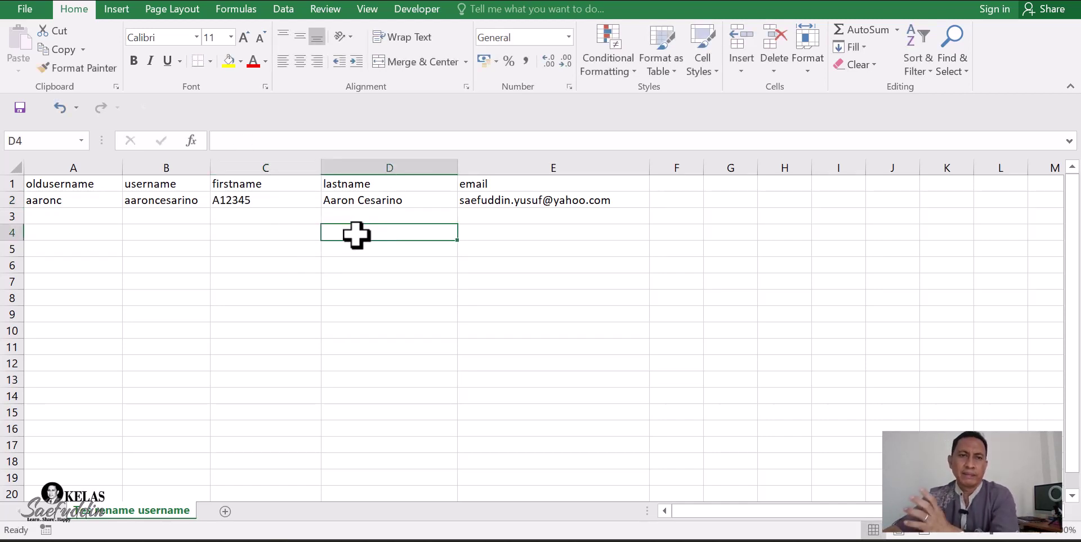
pyautogui.click(523, 200)
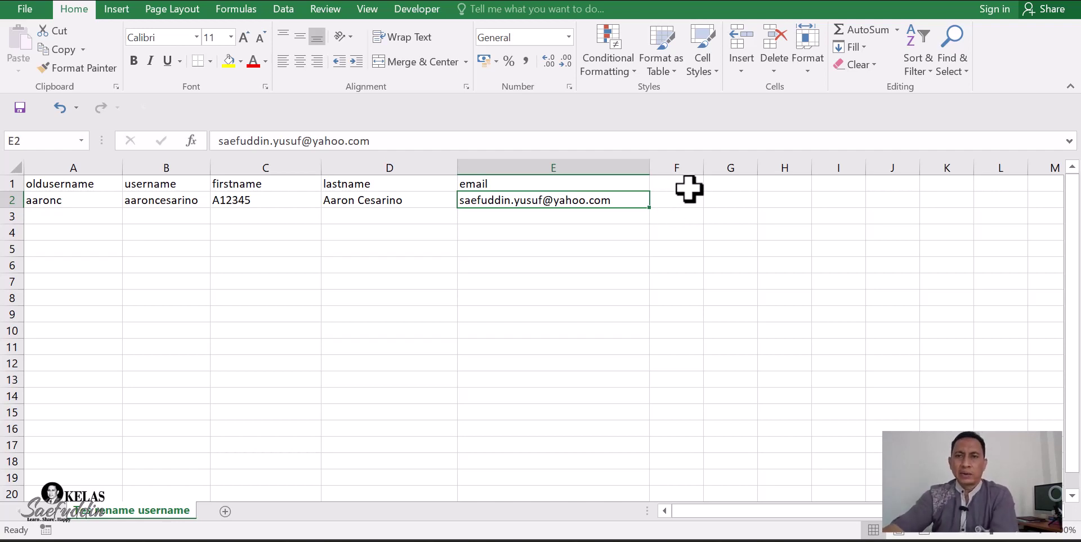
# - Add a course1 column holding PPKS-2022 and widen column F to fit
pyautogui.click(687, 186)
pyautogui.write('cou')
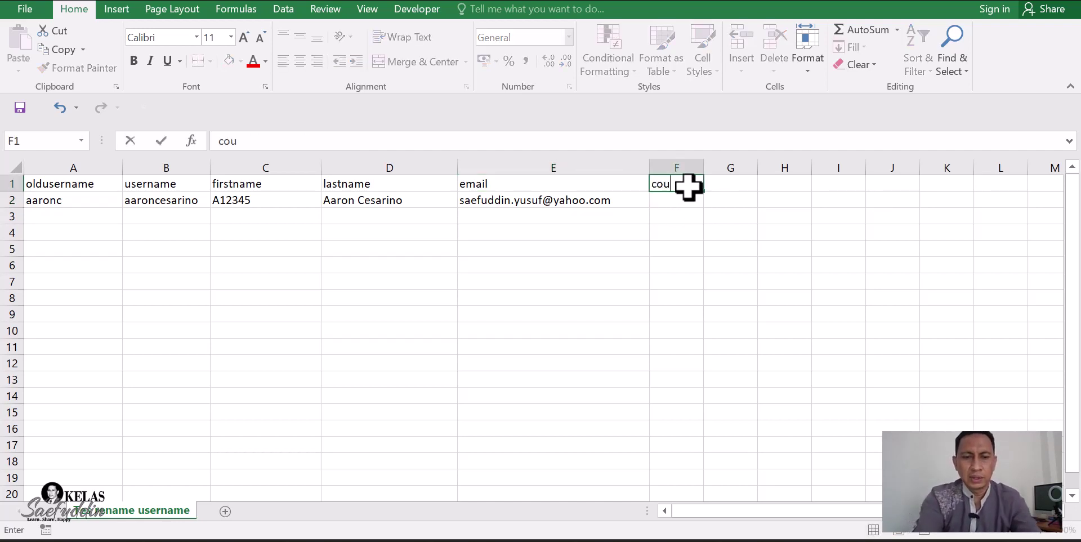
pyautogui.write('rse1')
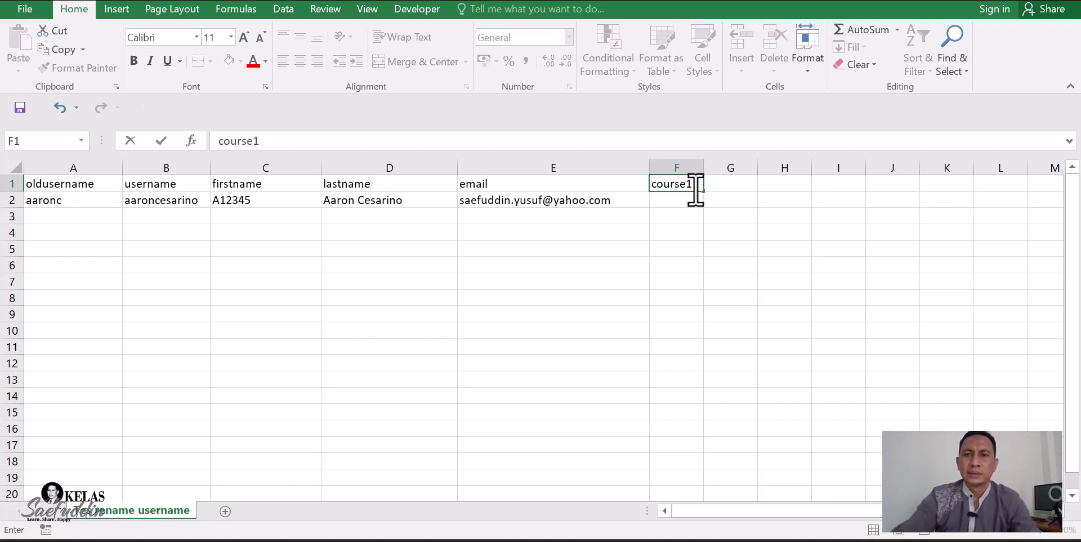
pyautogui.click(678, 203)
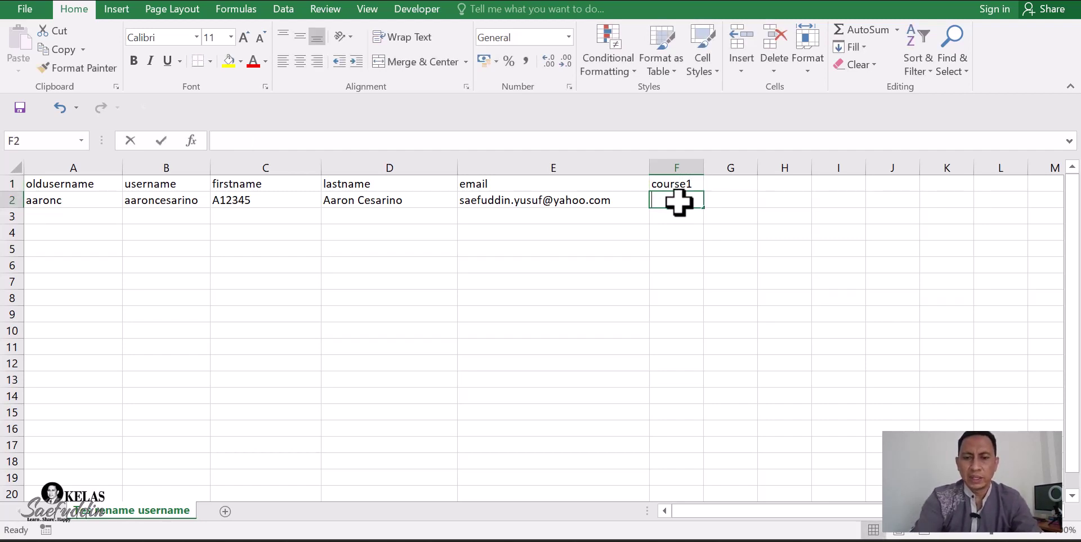
pyautogui.write('PPKS-')
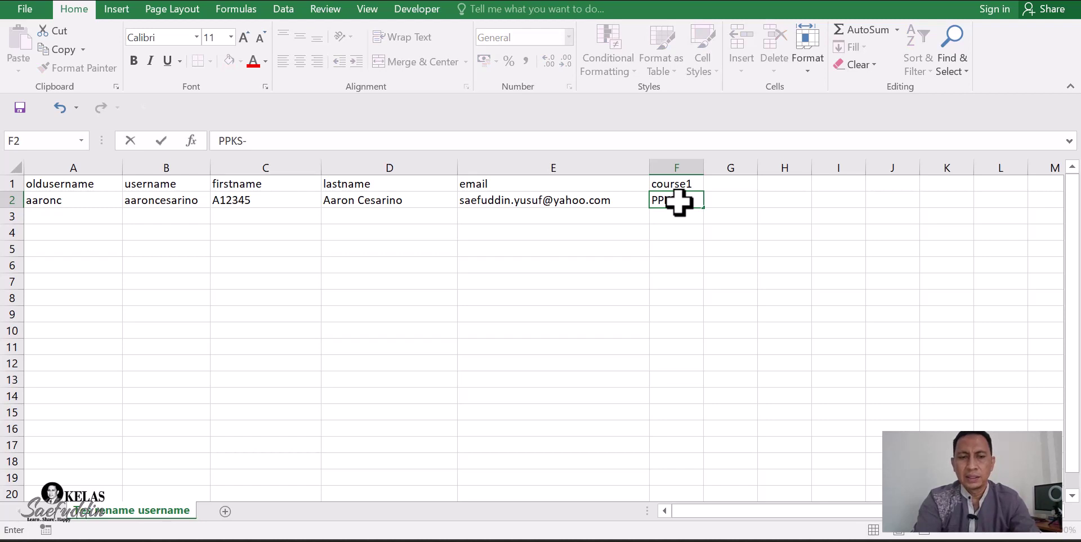
pyautogui.write('2022')
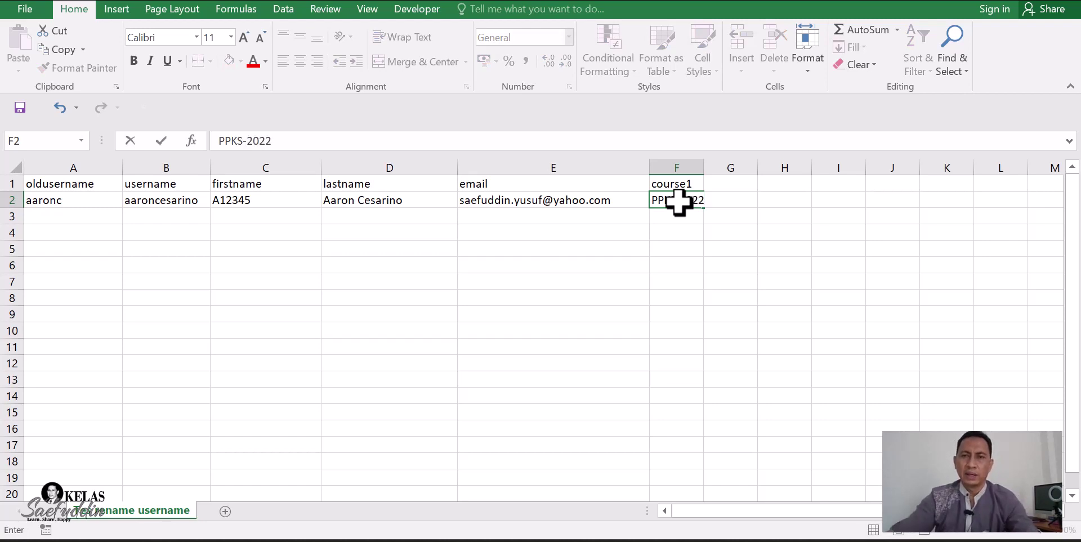
pyautogui.click(675, 231)
pyautogui.moveTo(704, 168); pyautogui.dragTo(714, 167)
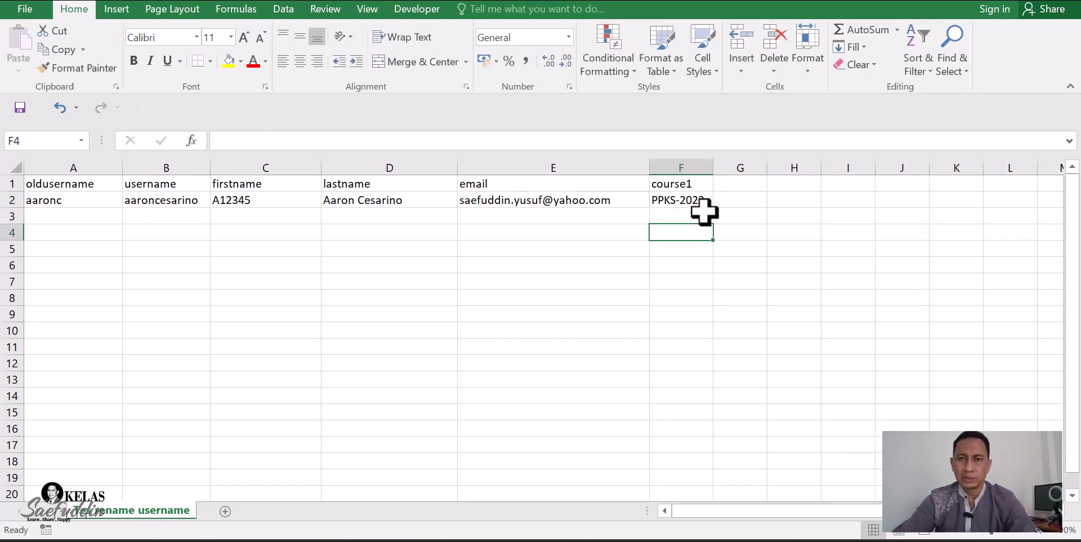
# - Add a role1 header in G1 with student as the user's role in G2
pyautogui.click(725, 185)
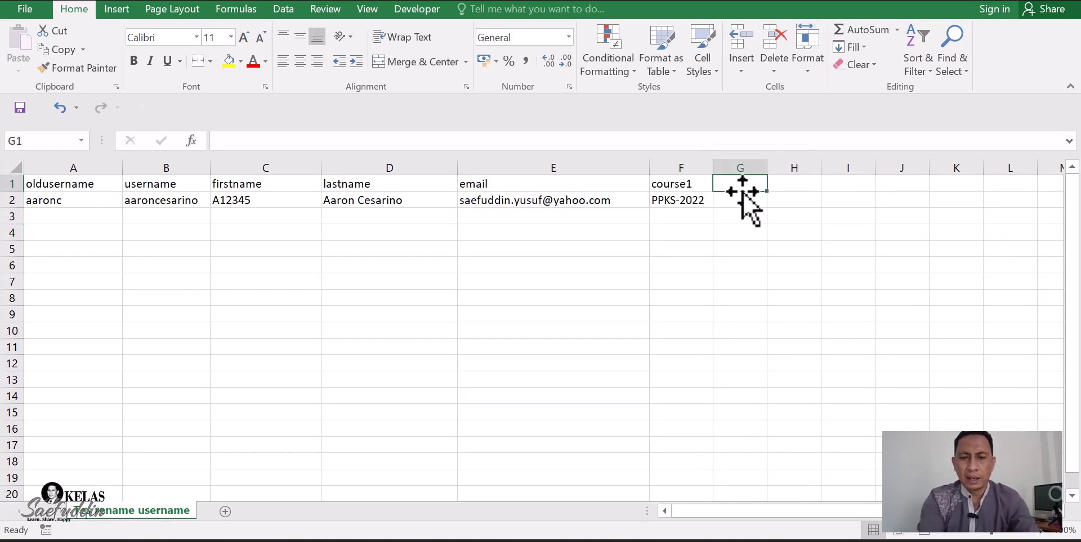
pyautogui.write('ROLE1')
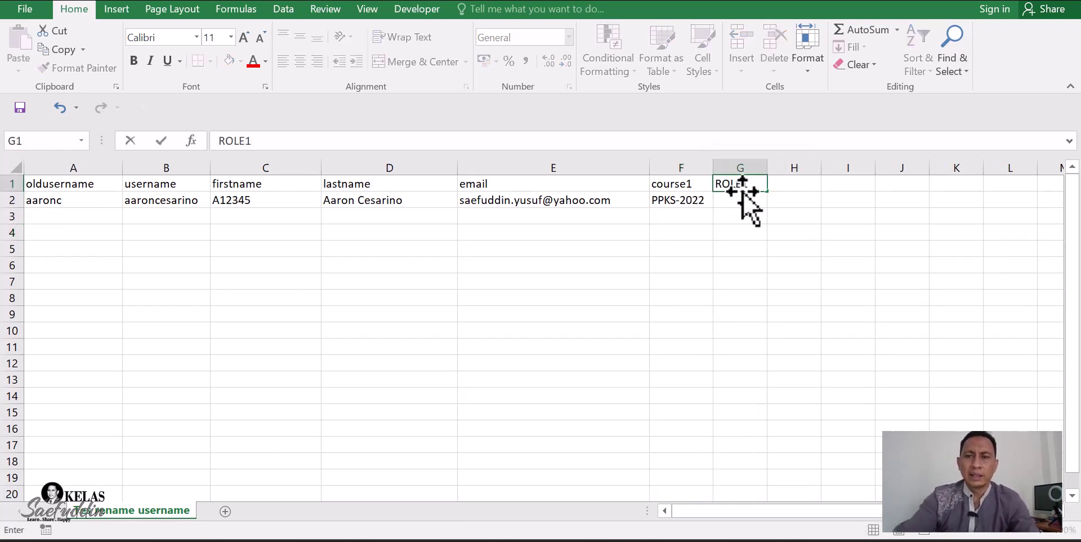
pyautogui.press('BackSpace')
pyautogui.press('BackSpace')
pyautogui.press('BackSpace')
pyautogui.press('BackSpace')
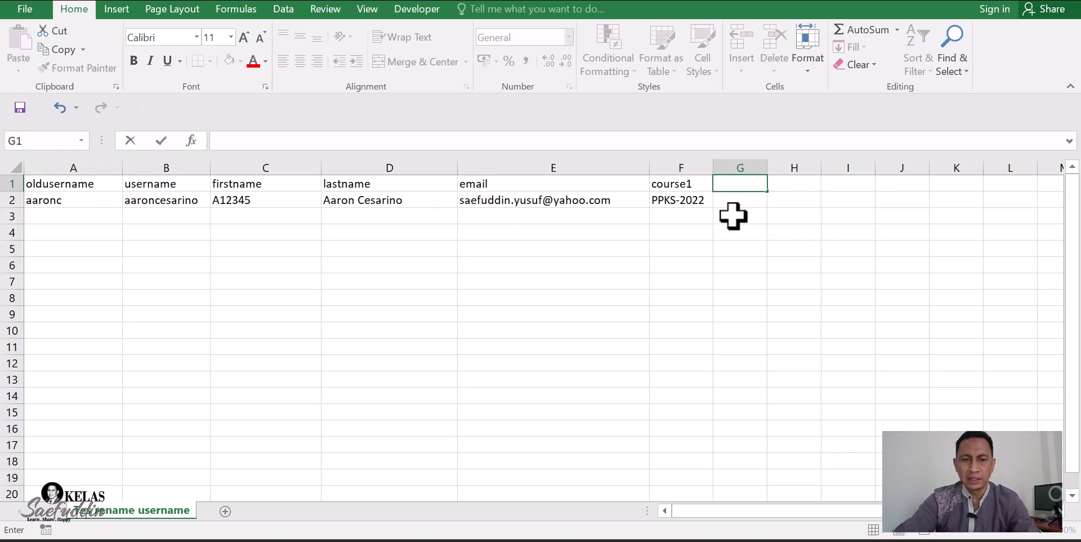
pyautogui.write('ole')
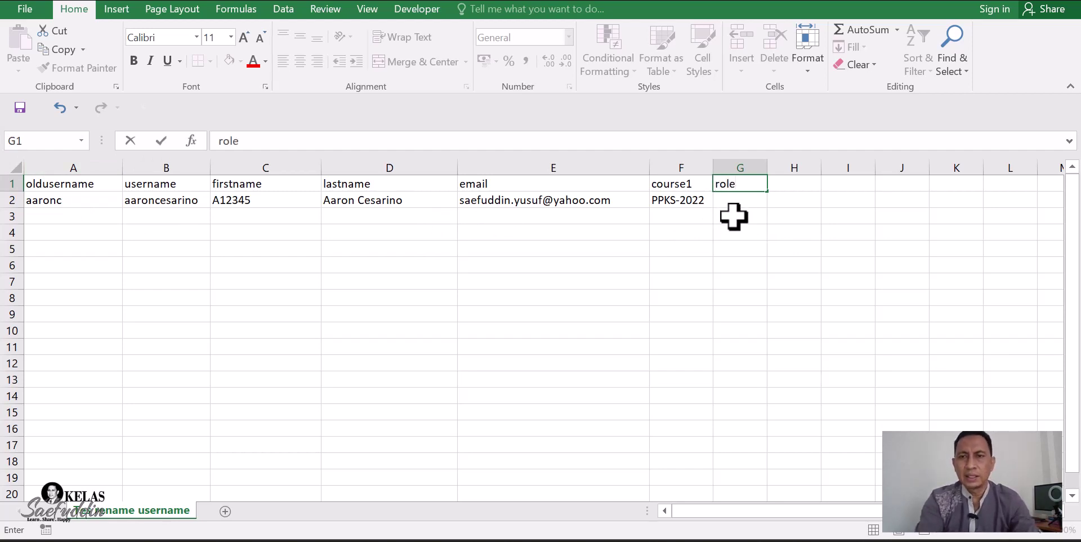
pyautogui.write('1')
pyautogui.click(752, 203)
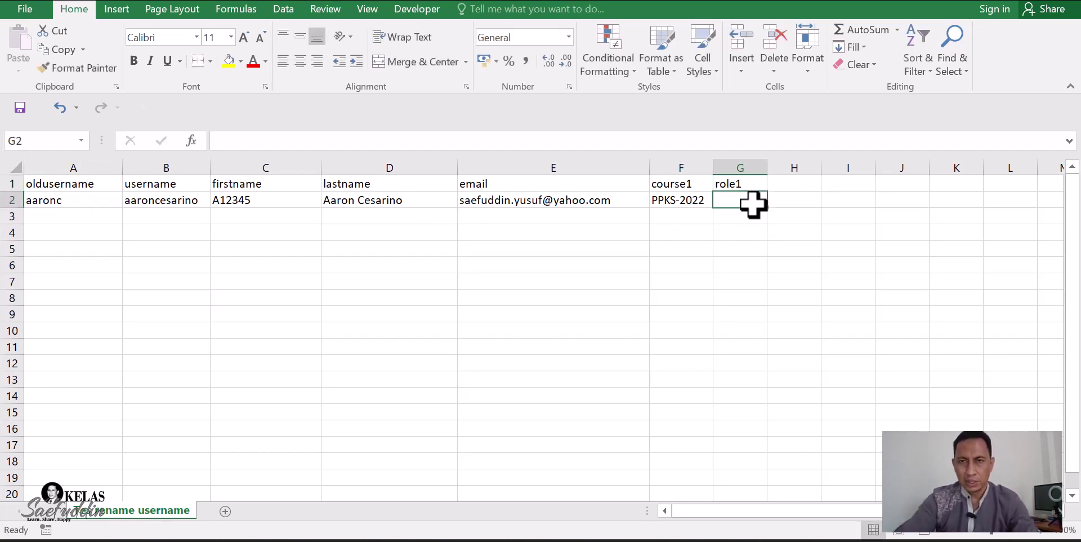
pyautogui.write('student')
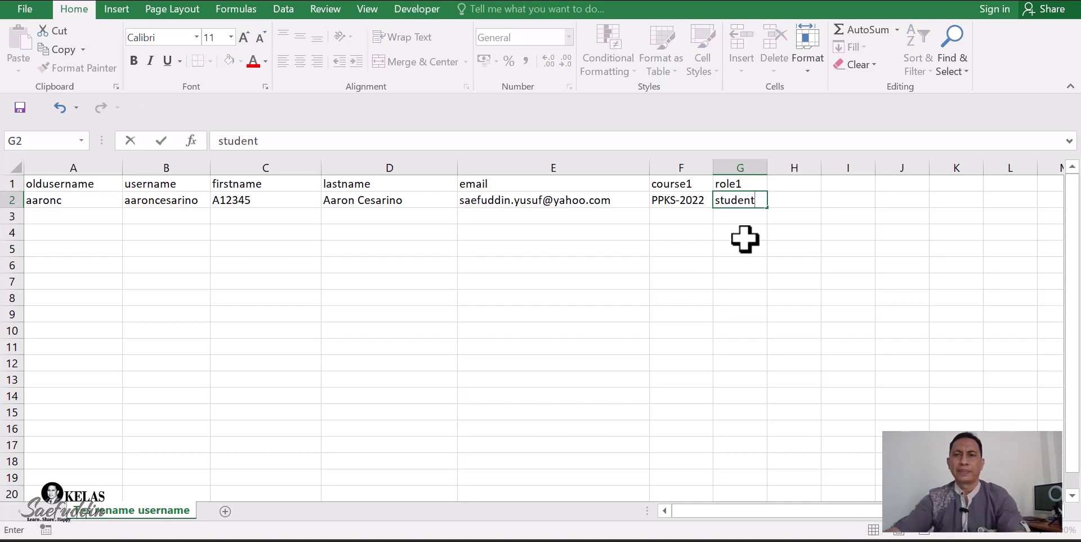
pyautogui.click(745, 243)
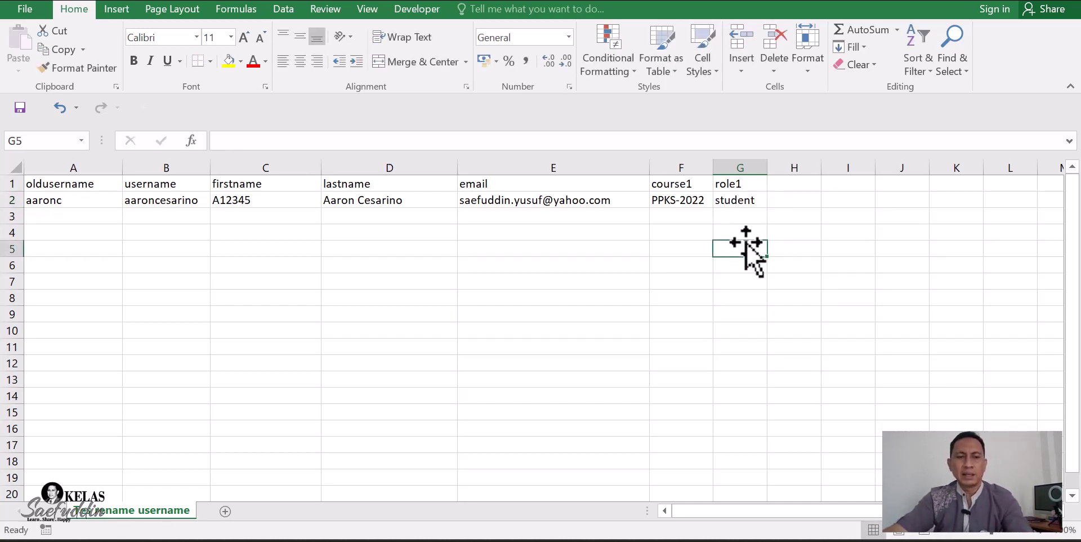
# - Save the sheet as CSV 'Tes rename username' in Downloads, replacing the existing file
pyautogui.hotkey('ctrl', 's')
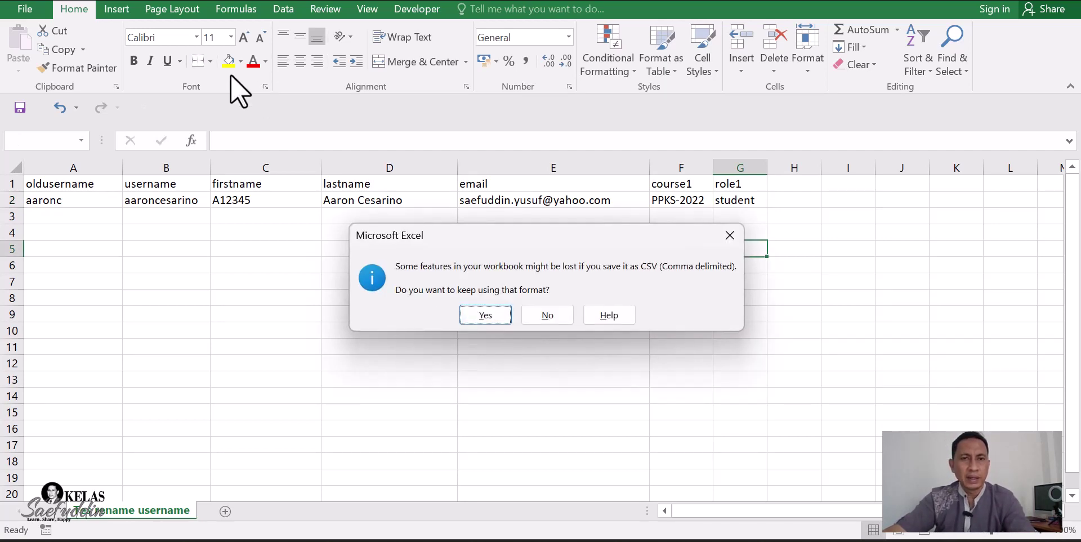
pyautogui.click(492, 319)
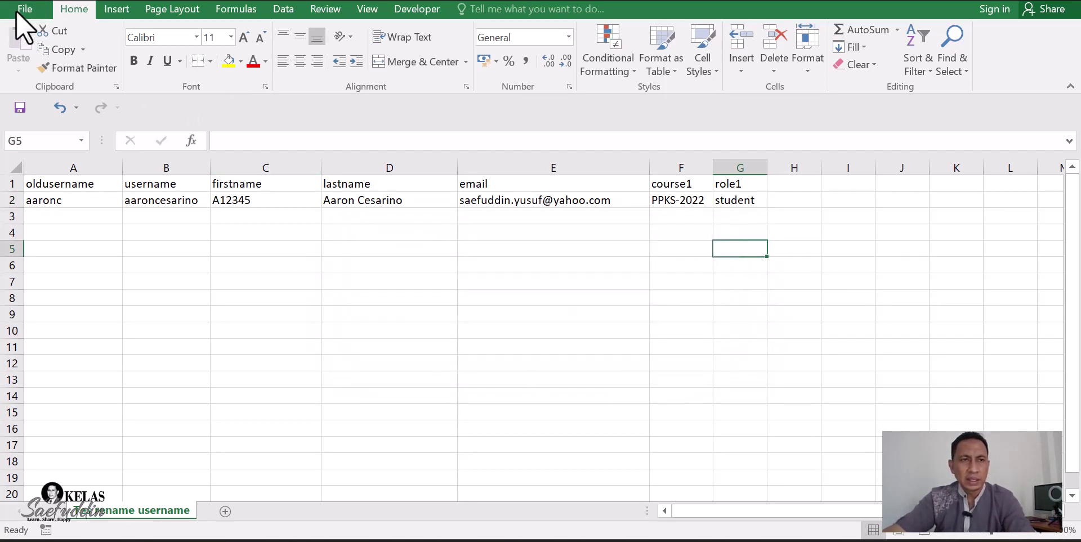
pyautogui.click(21, 12)
pyautogui.click(42, 154)
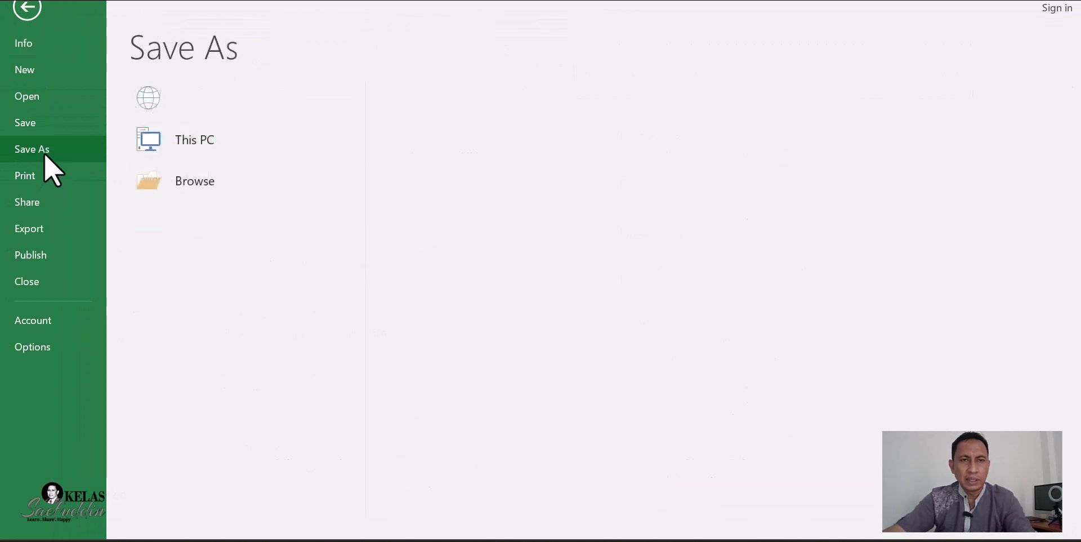
pyautogui.click(477, 192)
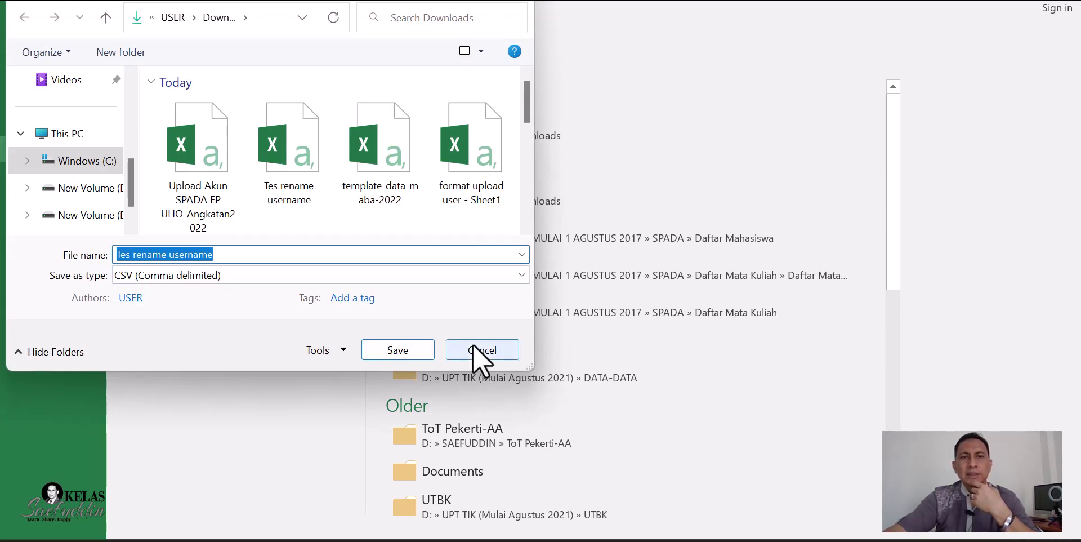
pyautogui.click(396, 352)
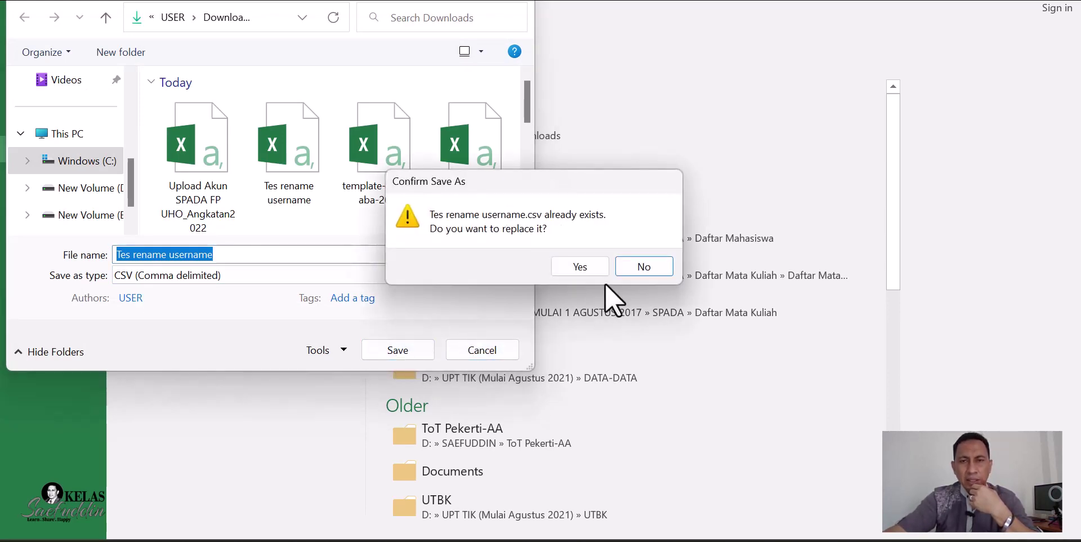
pyautogui.click(598, 266)
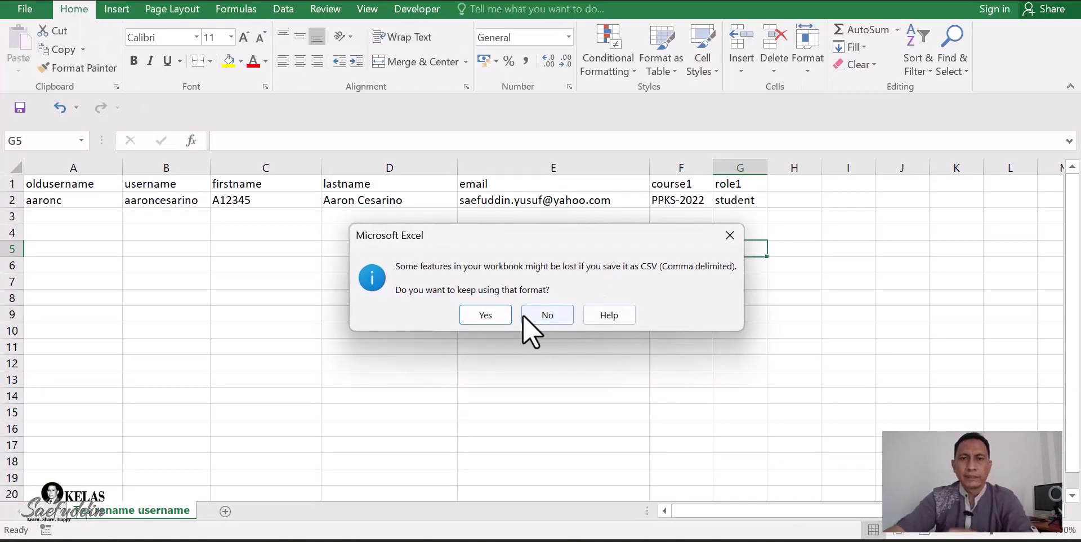
pyautogui.click(523, 313)
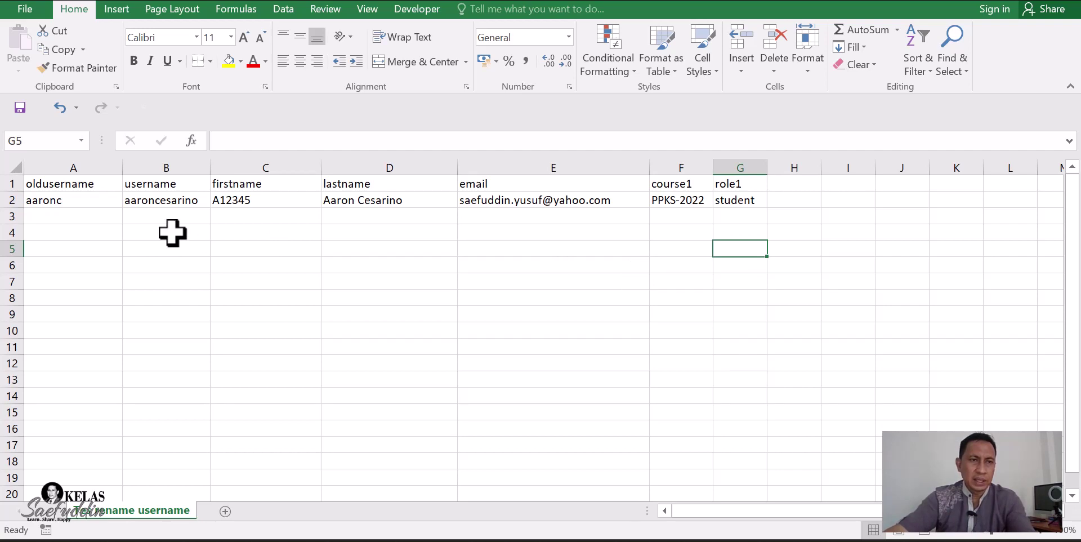
# - Click through the empty cells below the data, then switch to Chrome showing the format upload user sheet
pyautogui.click(47, 216)
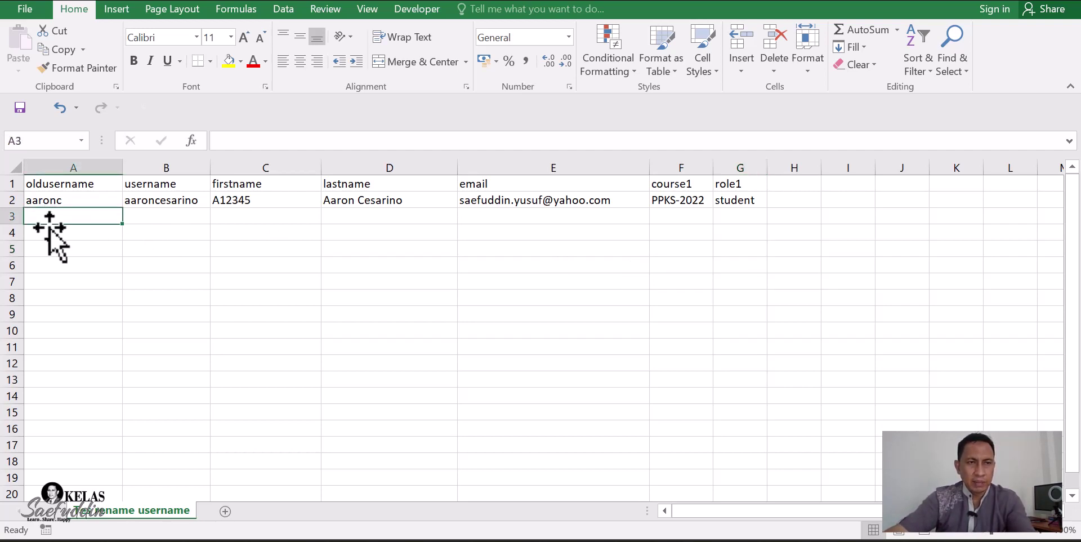
pyautogui.click(49, 233)
pyautogui.click(51, 248)
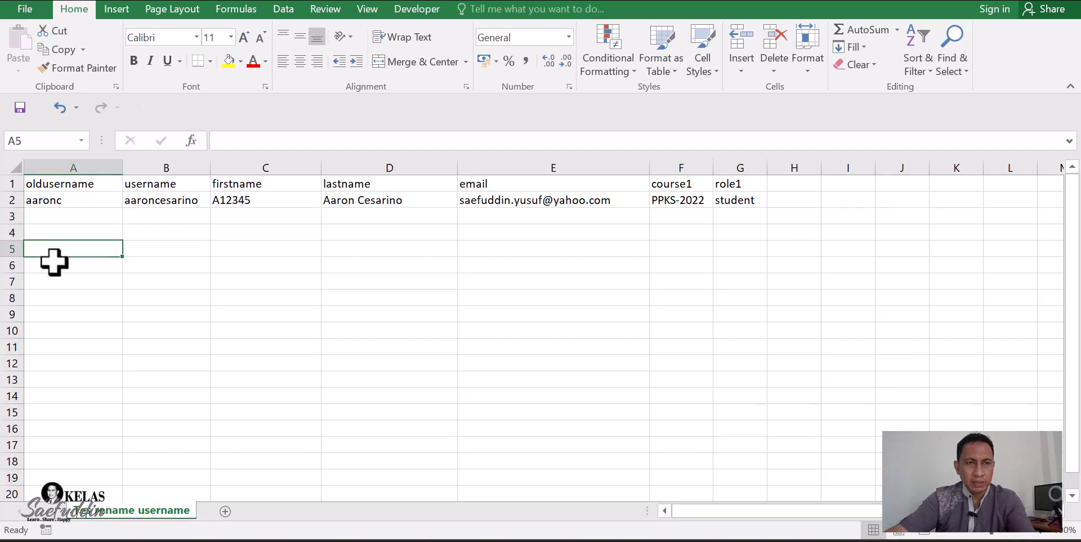
pyautogui.click(52, 264)
pyautogui.click(52, 282)
pyautogui.click(54, 298)
pyautogui.click(55, 314)
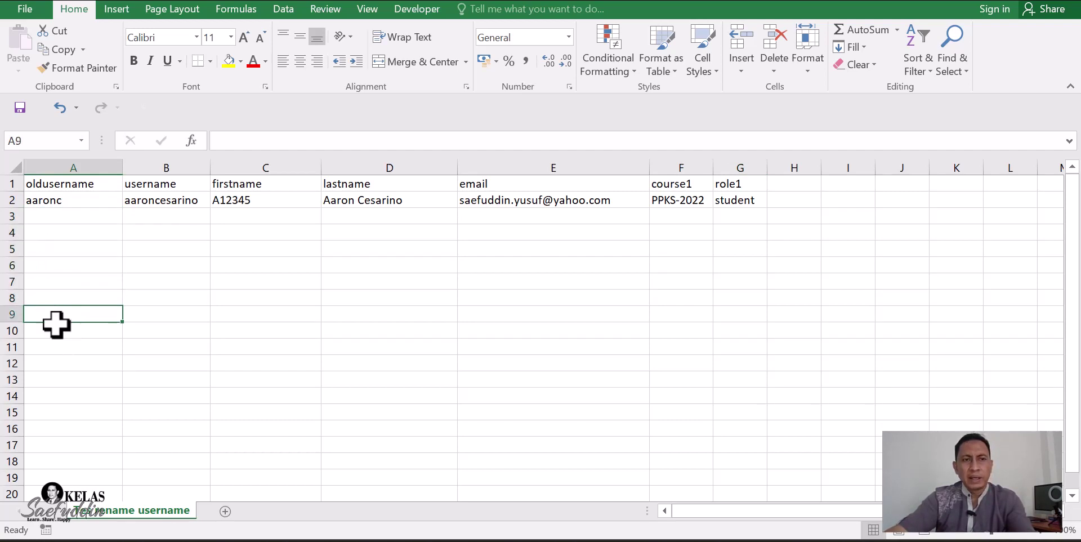
pyautogui.click(63, 331)
pyautogui.click(68, 346)
pyautogui.click(135, 219)
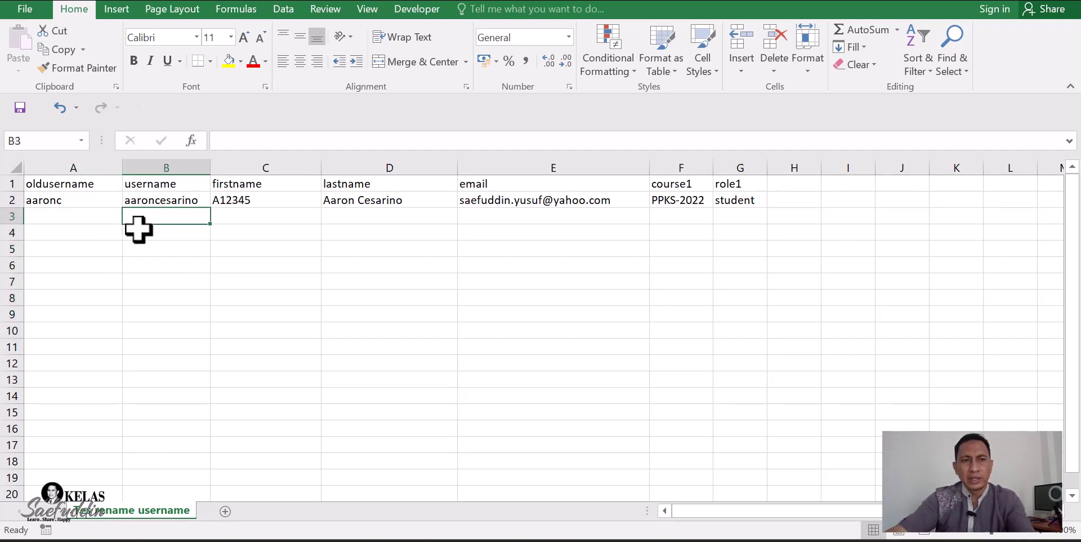
pyautogui.click(141, 233)
pyautogui.click(142, 252)
pyautogui.click(142, 267)
pyautogui.click(149, 284)
pyautogui.click(150, 299)
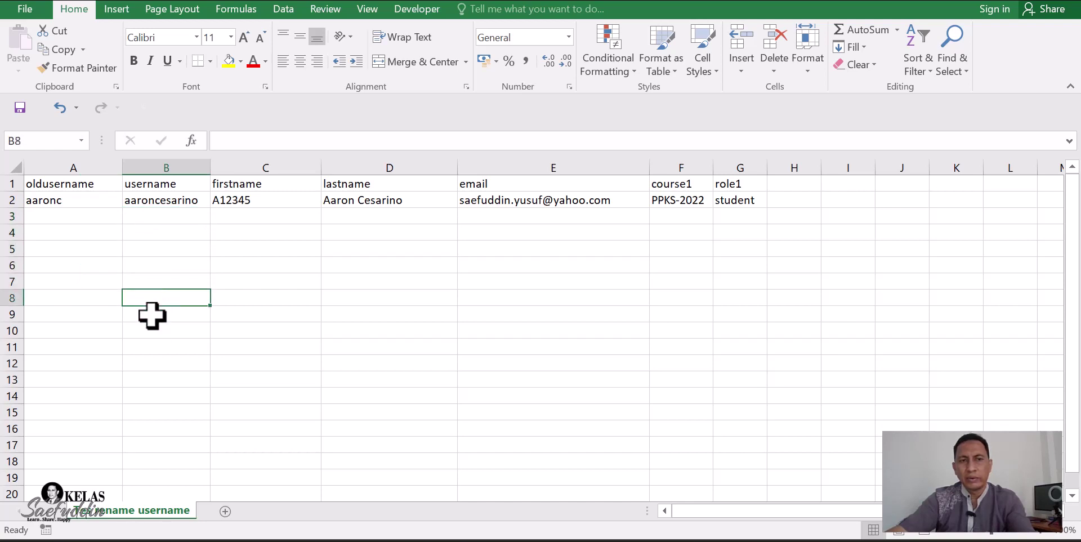
pyautogui.click(155, 314)
pyautogui.click(159, 330)
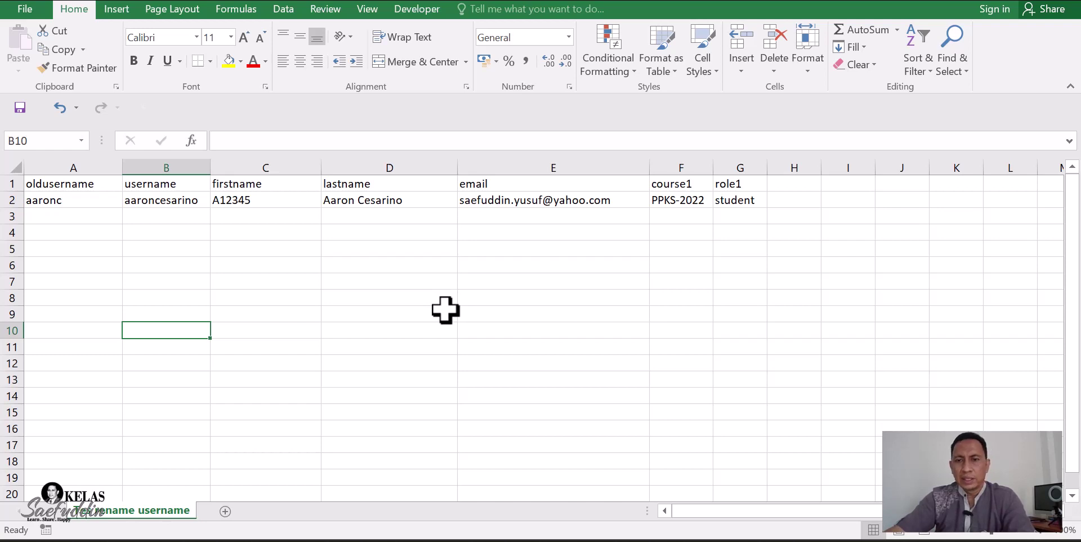
pyautogui.moveTo(734, 541)
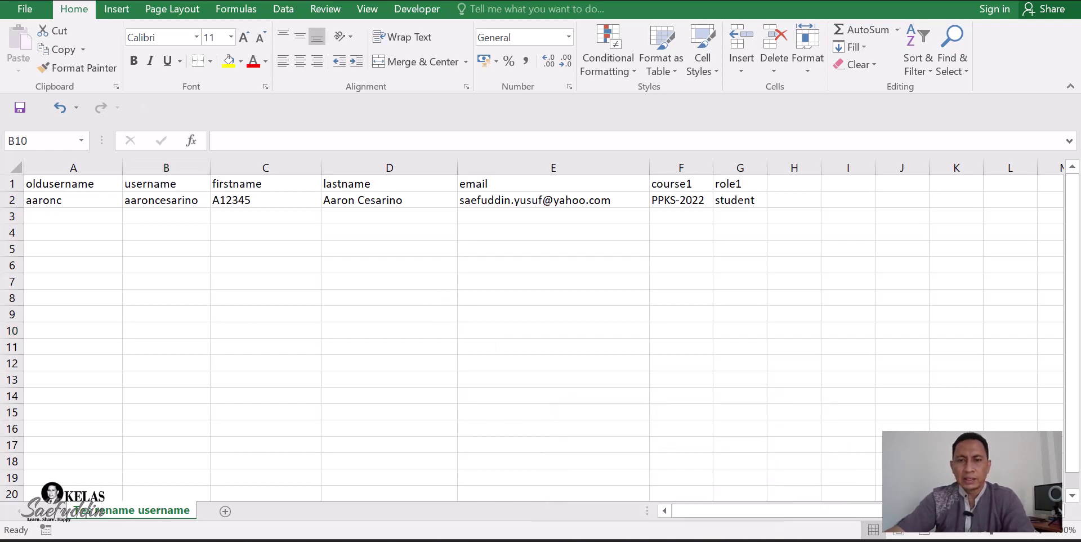
pyautogui.click(734, 540)
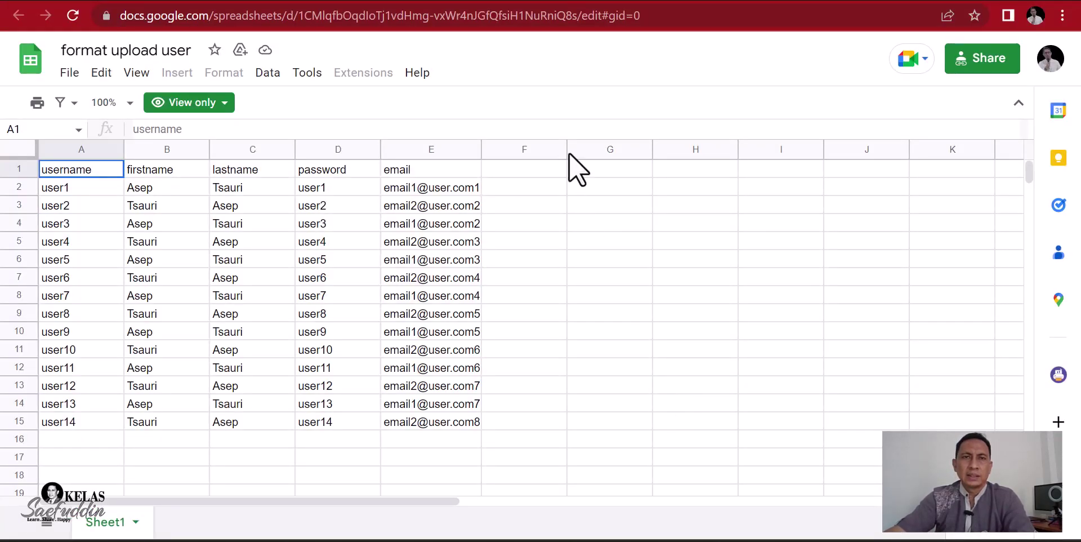
# - Switch to the e-green.uho.ac.id tab showing the SPADA course site home page
pyautogui.click(383, 3)
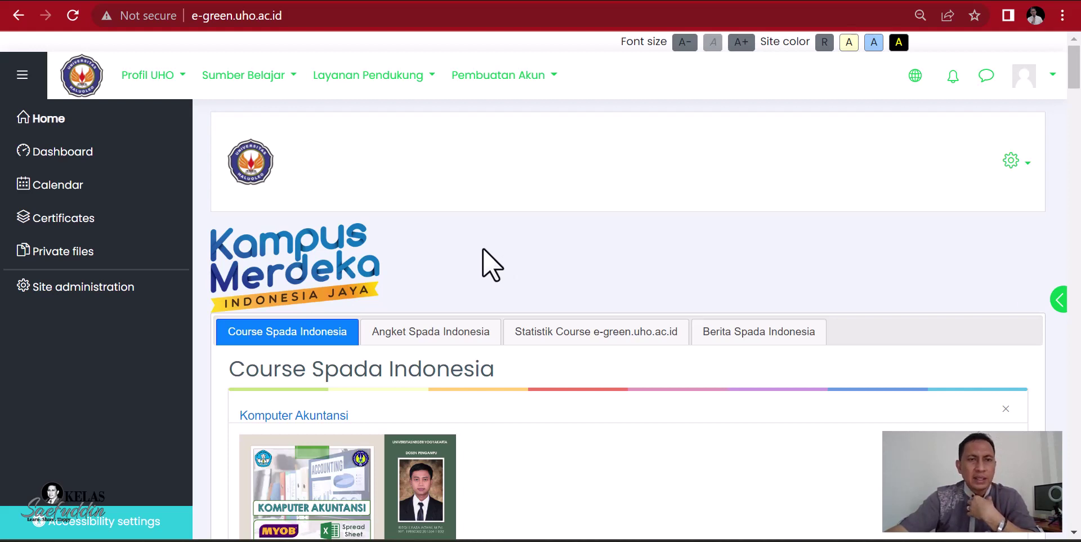
# - Go to Site administration > Users and open Upload users under Accounts
pyautogui.click(124, 289)
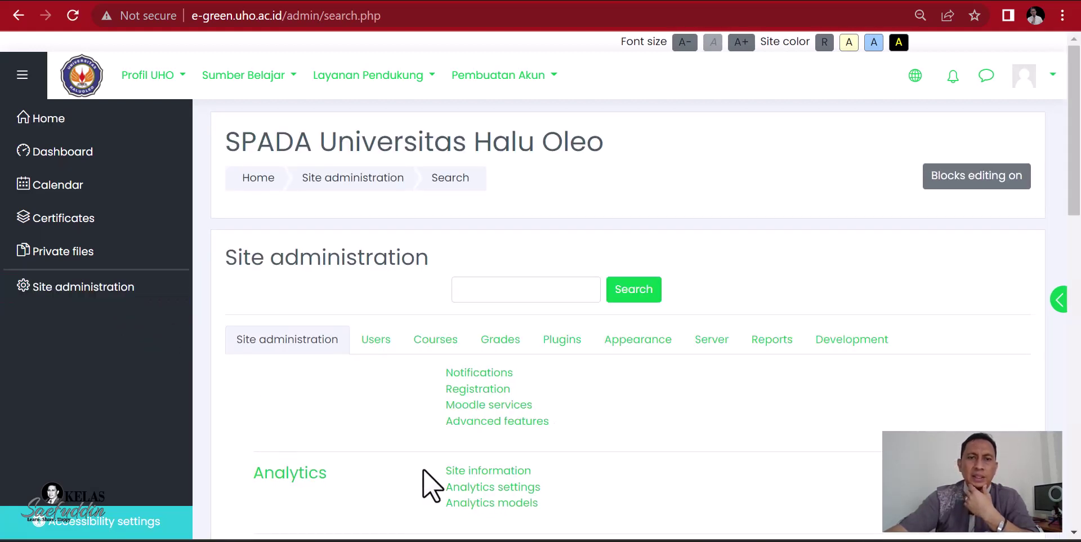
pyautogui.click(376, 339)
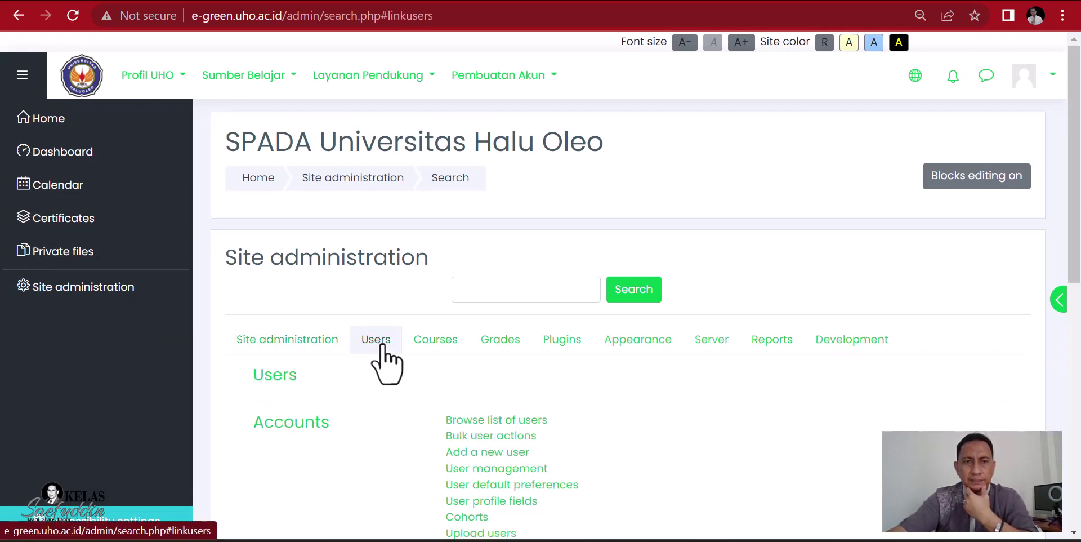
pyautogui.scroll(-3, 381, 346)
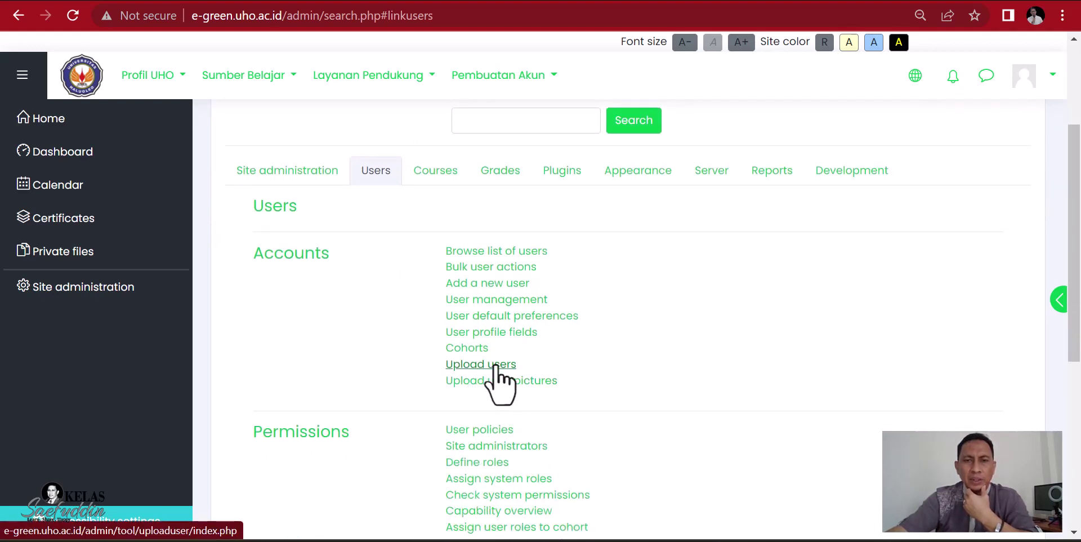
pyautogui.click(503, 367)
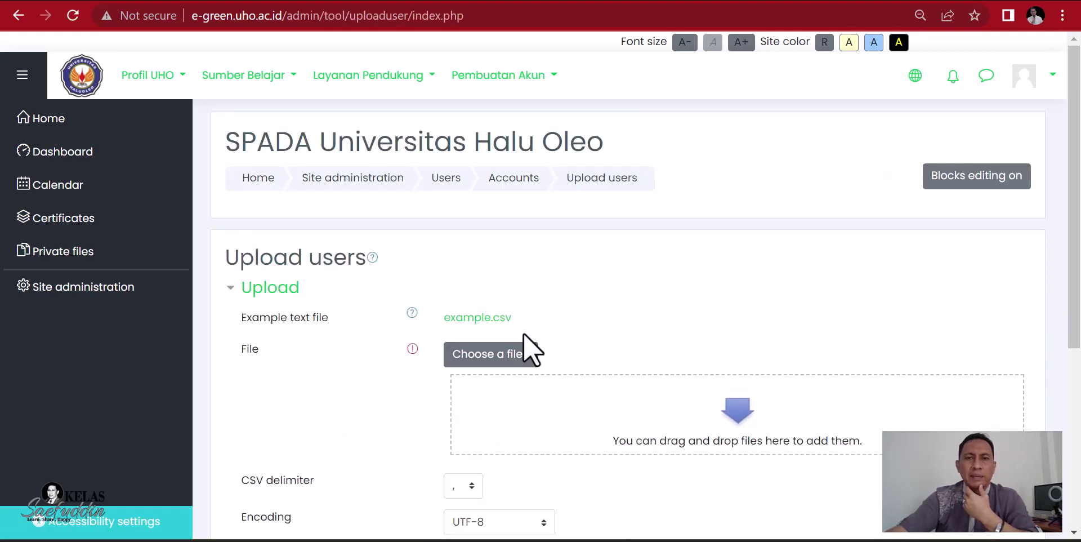
pyautogui.scroll(-2, 522, 333)
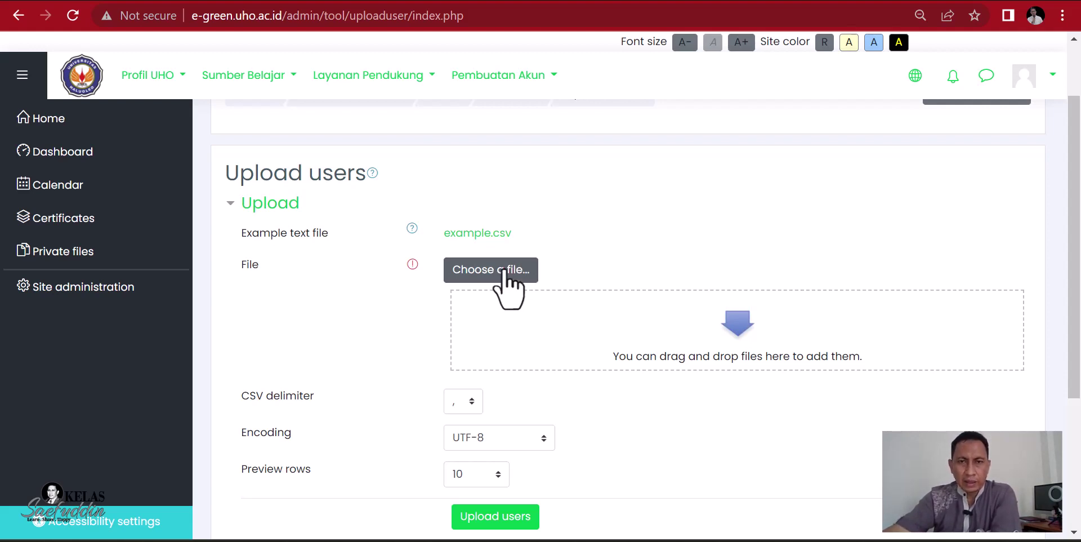
# - Pick Tes rename username.csv from Downloads in the file picker and attach it to the form
pyautogui.click(502, 270)
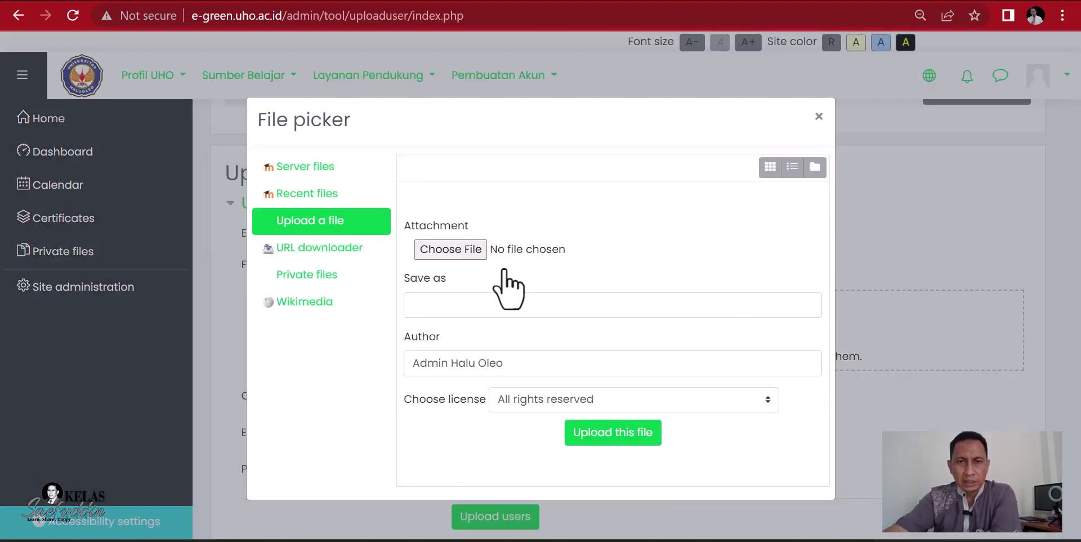
pyautogui.click(450, 249)
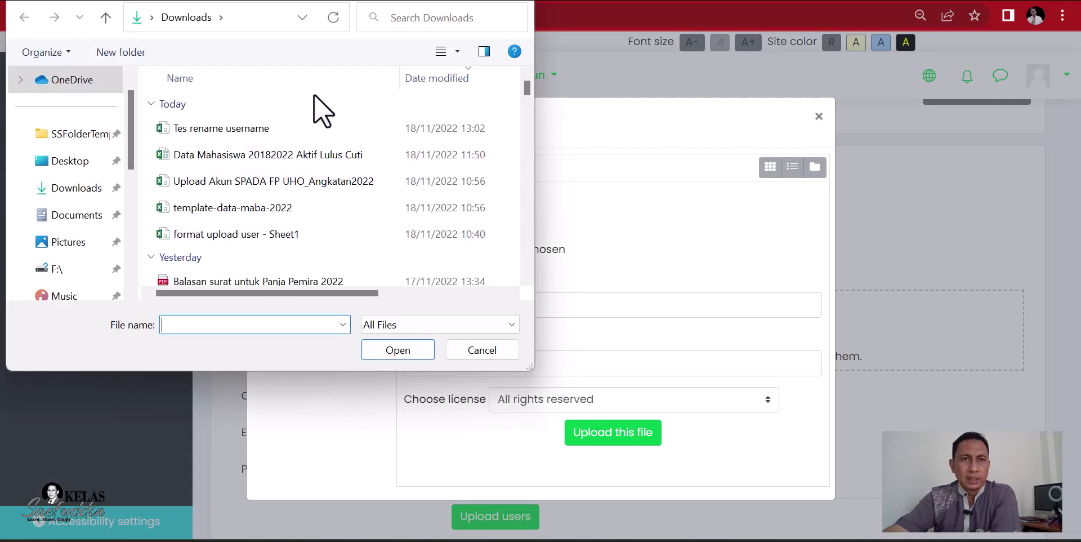
pyautogui.click(262, 127)
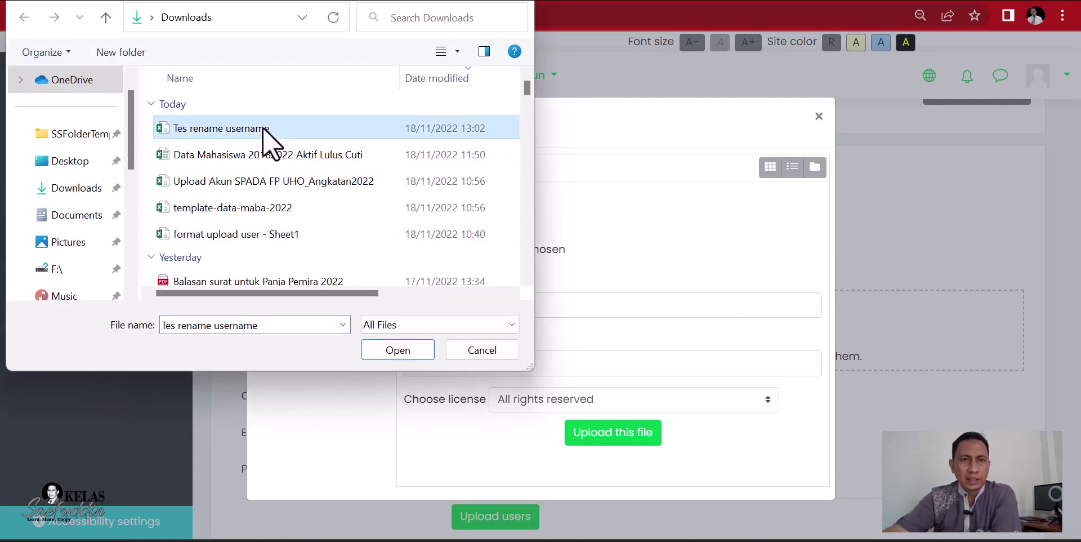
pyautogui.click(390, 354)
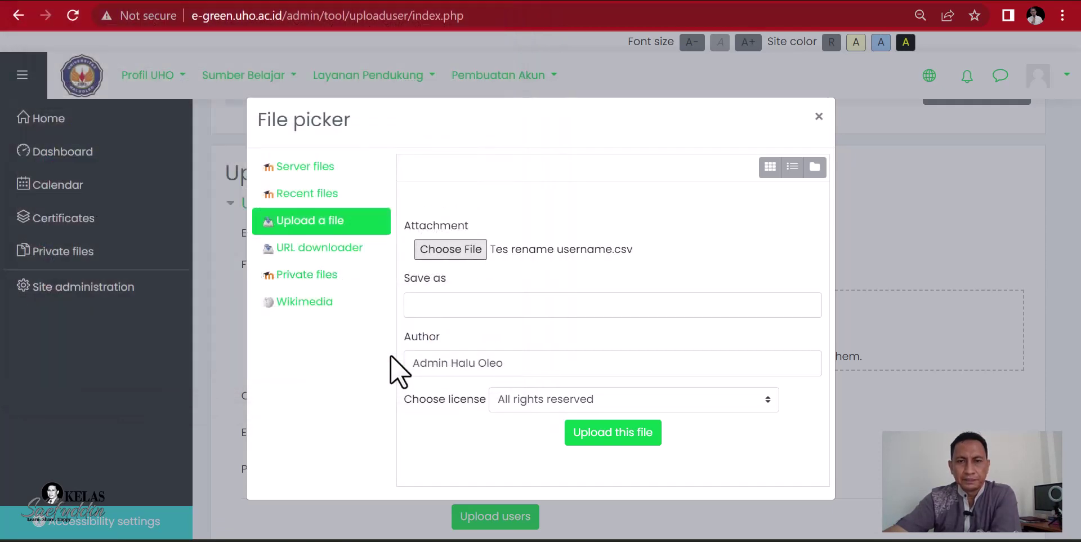
pyautogui.click(628, 442)
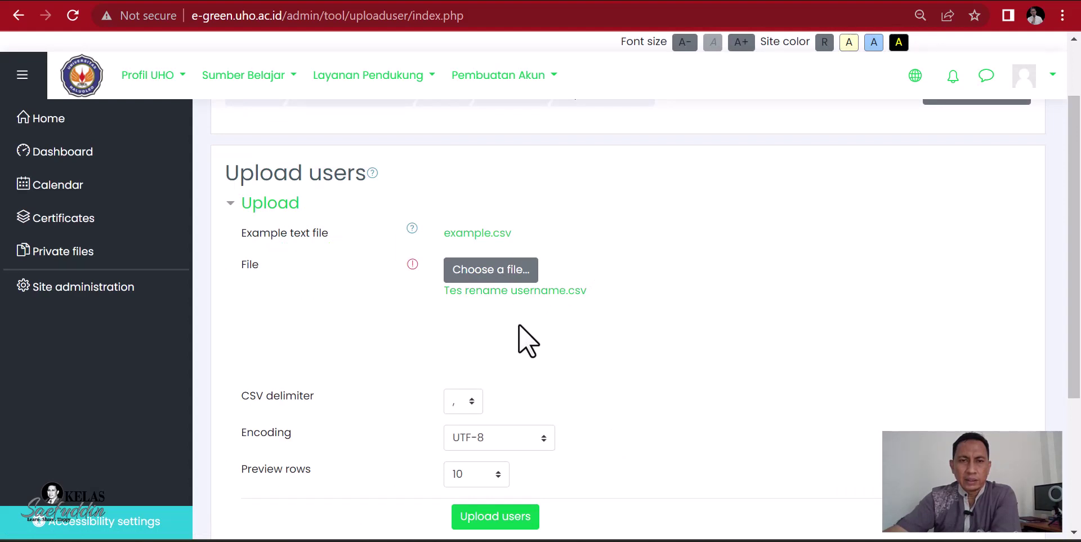
# - Set the CSV delimiter to ';' and submit the file to preview its single user row
pyautogui.scroll(-2, 530, 339)
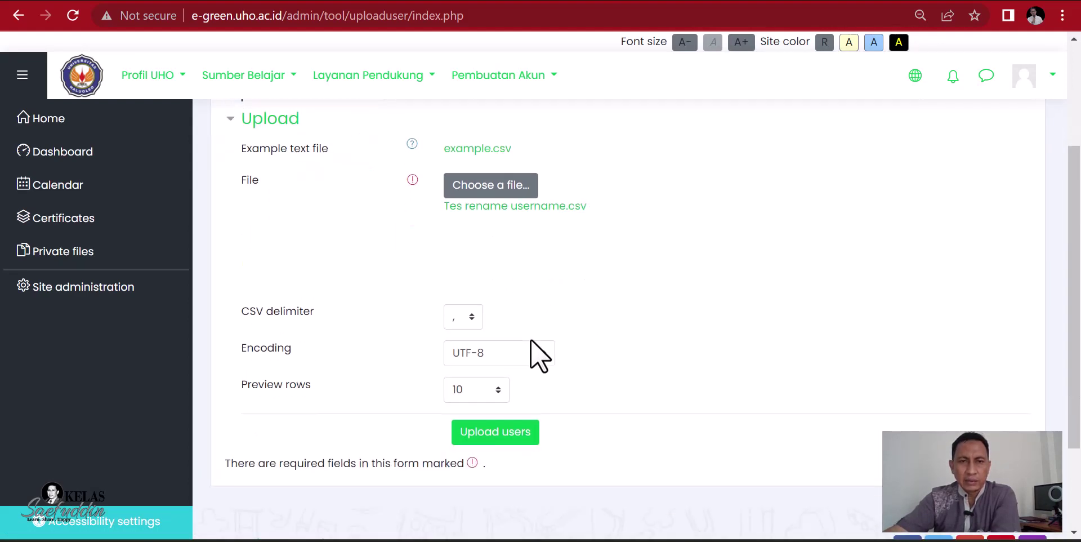
pyautogui.scroll(2, 530, 339)
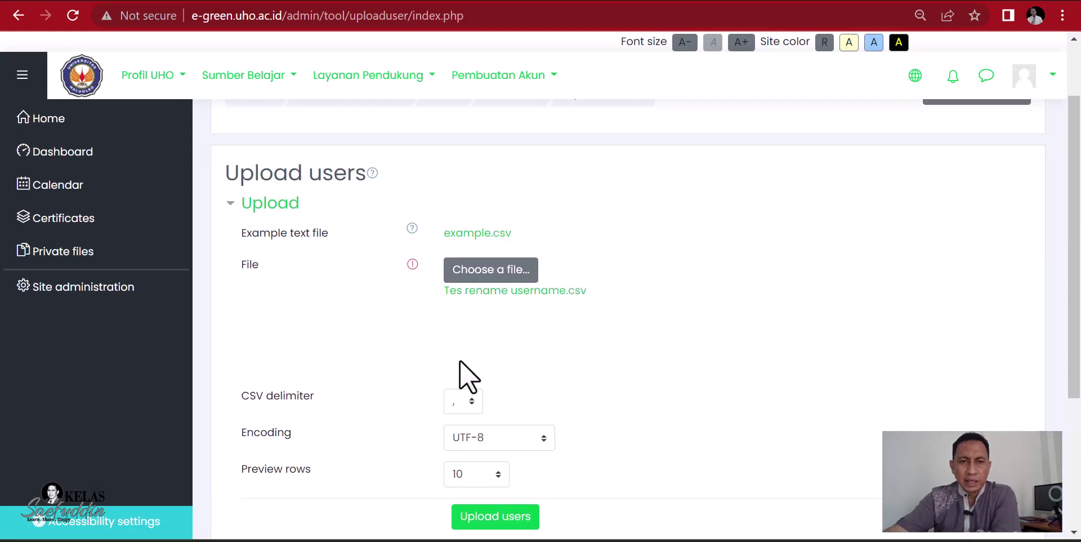
pyautogui.click(471, 400)
pyautogui.click(460, 438)
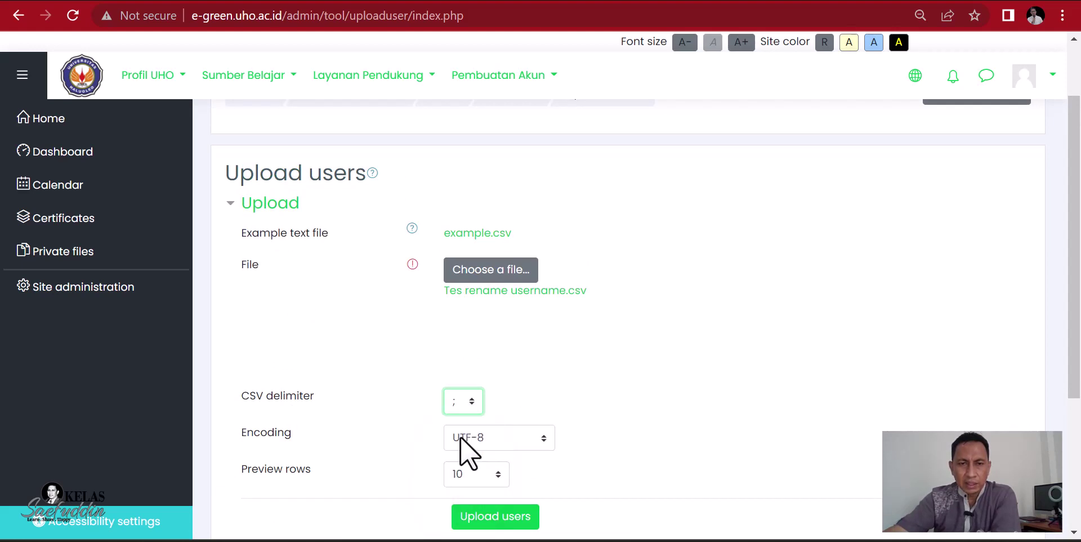
pyautogui.scroll(-2, 495, 372)
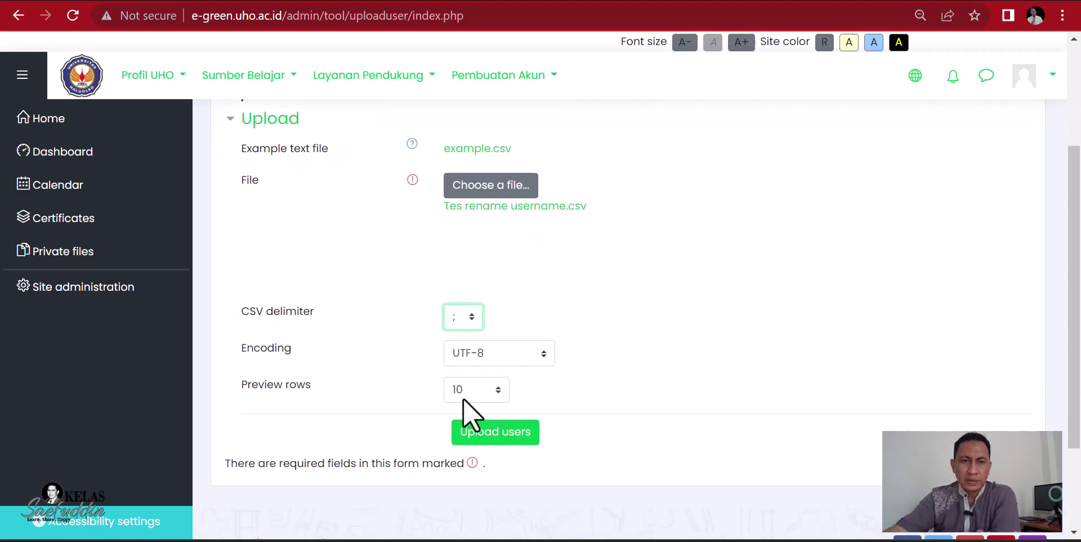
pyautogui.click(500, 440)
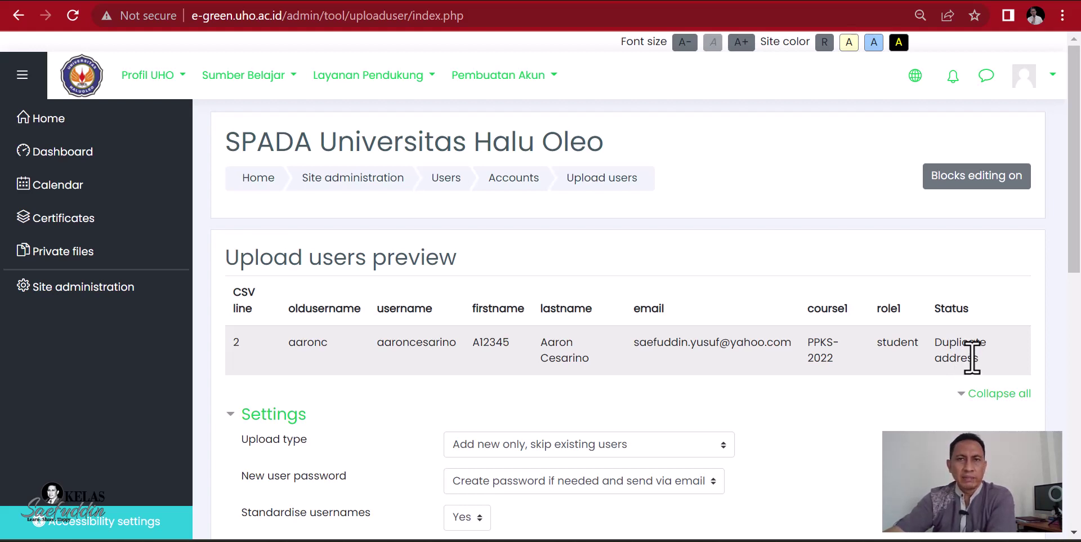
# - Set Upload type to 'Update existing users only' and Existing user details to 'Override with file'
pyautogui.scroll(-1, 972, 356)
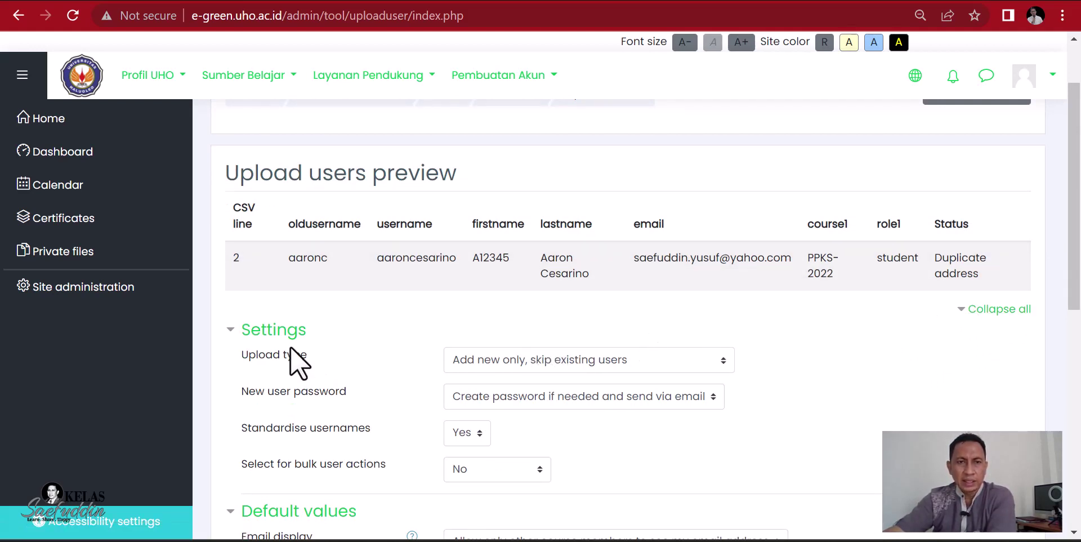
pyautogui.click(725, 361)
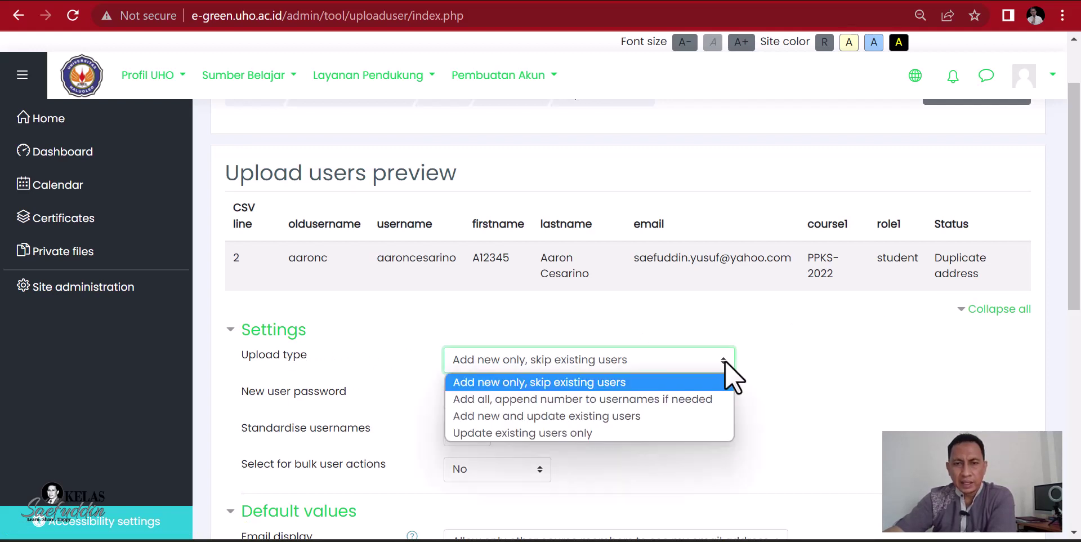
pyautogui.click(682, 433)
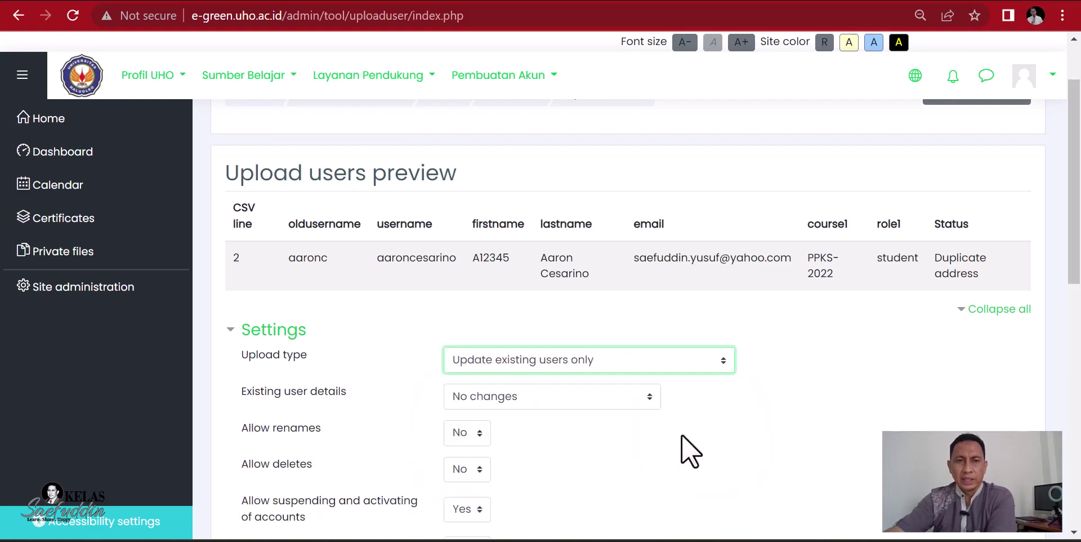
pyautogui.scroll(-2, 681, 434)
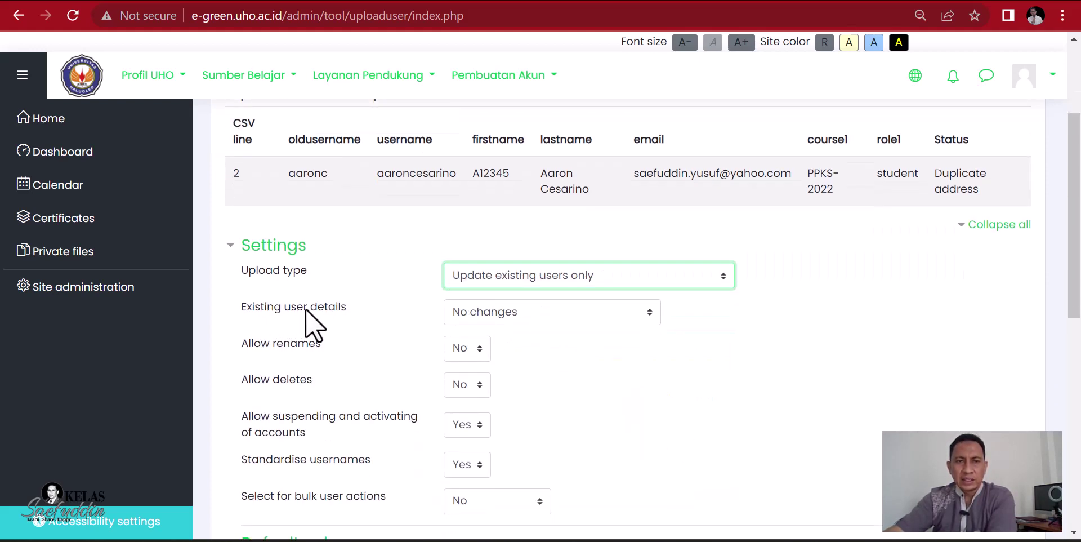
pyautogui.click(650, 312)
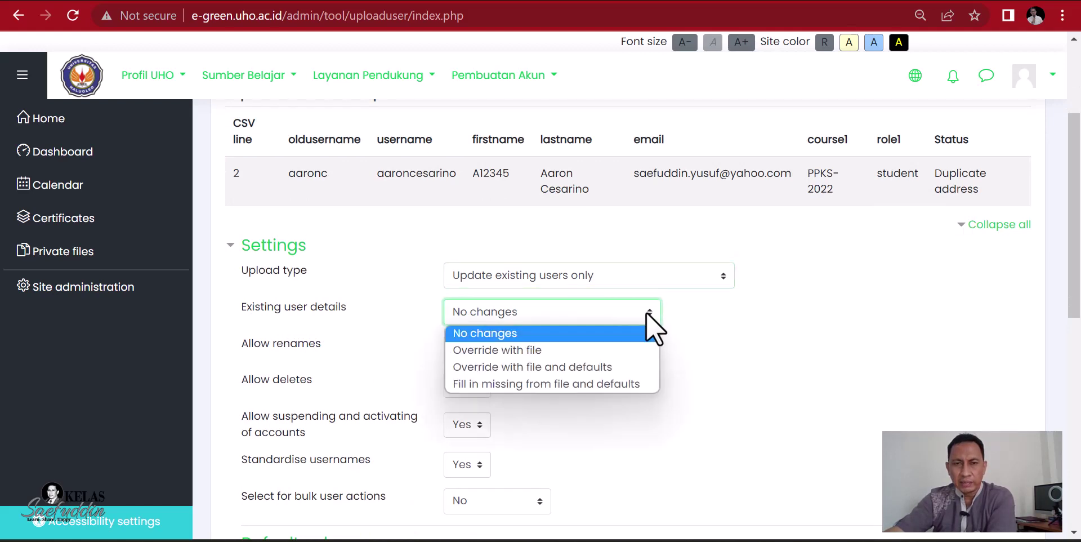
pyautogui.click(632, 350)
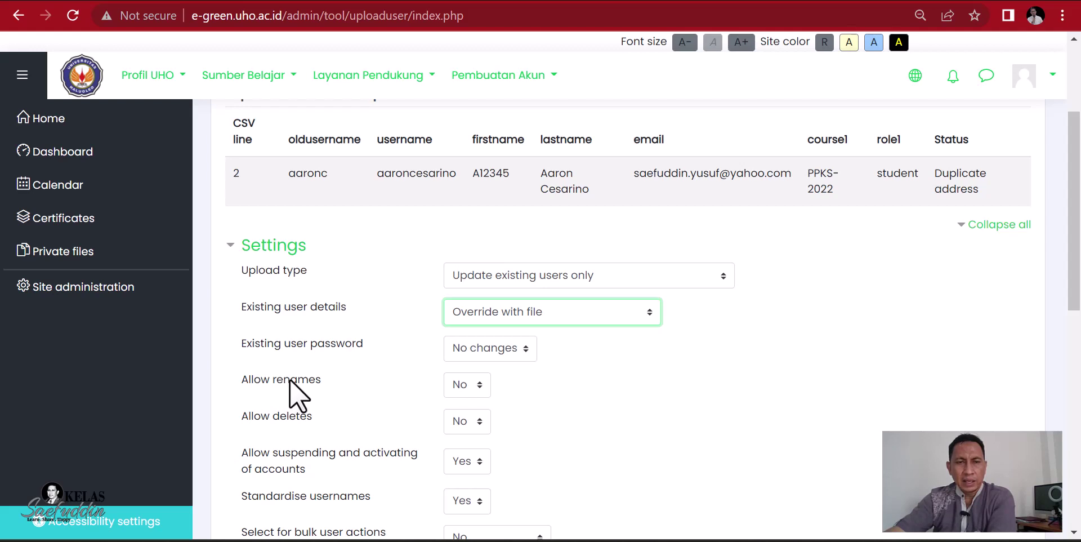
# - Set Allow renames to Yes and run the user upload
pyautogui.click(475, 383)
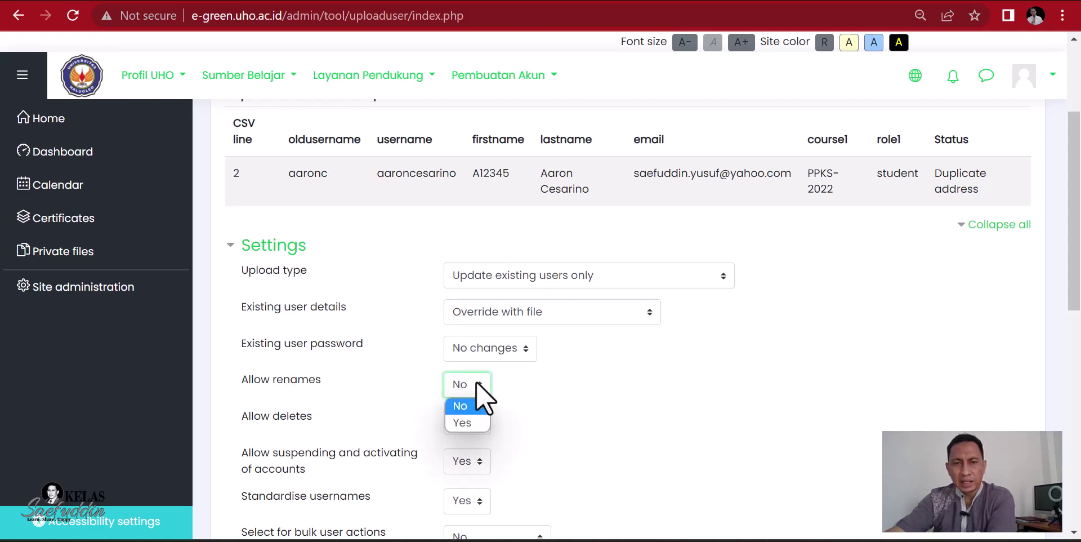
pyautogui.click(470, 418)
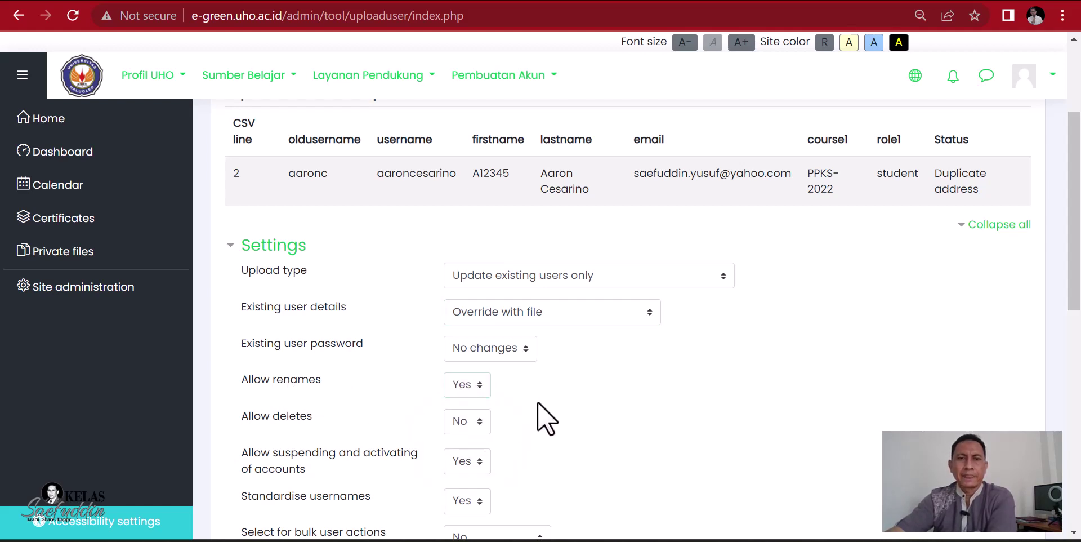
pyautogui.scroll(-2, 539, 401)
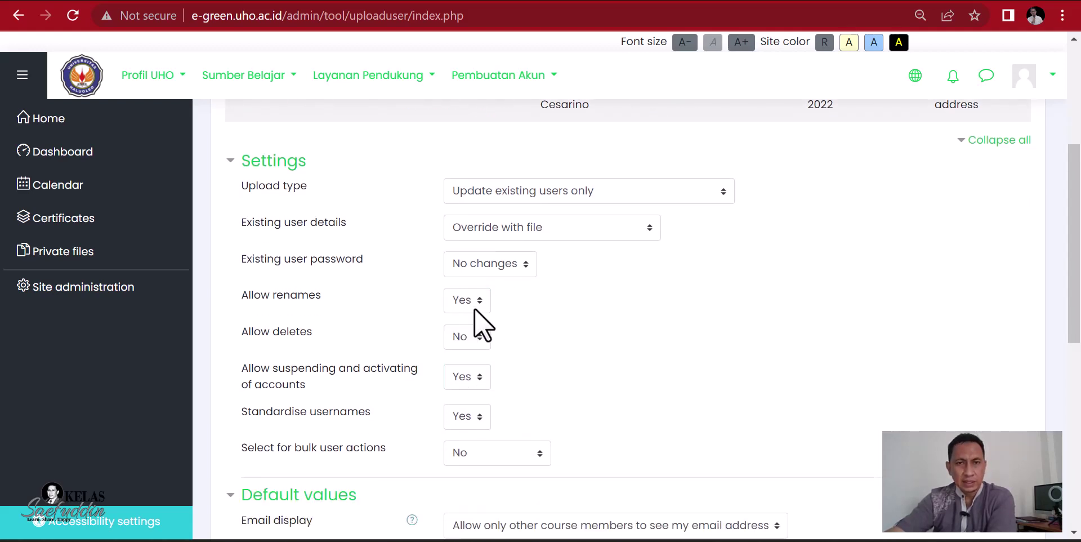
pyautogui.scroll(-2, 512, 328)
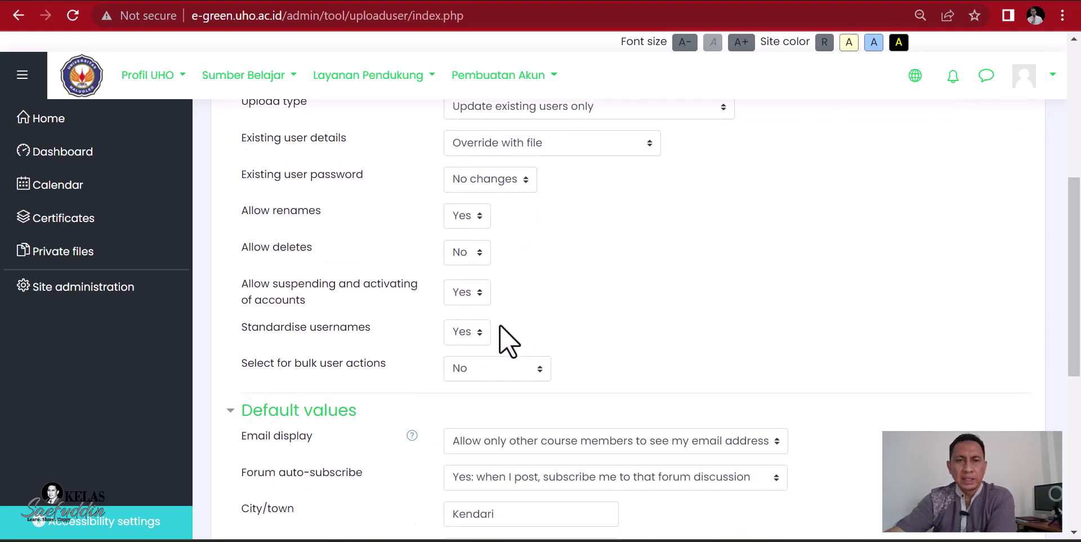
pyautogui.scroll(-6, 501, 330)
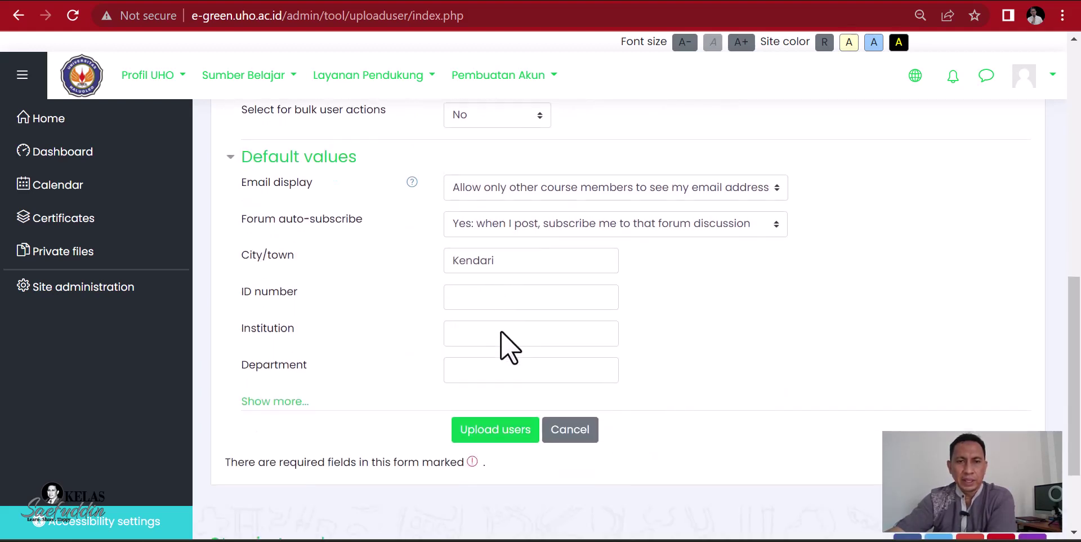
pyautogui.scroll(2, 503, 330)
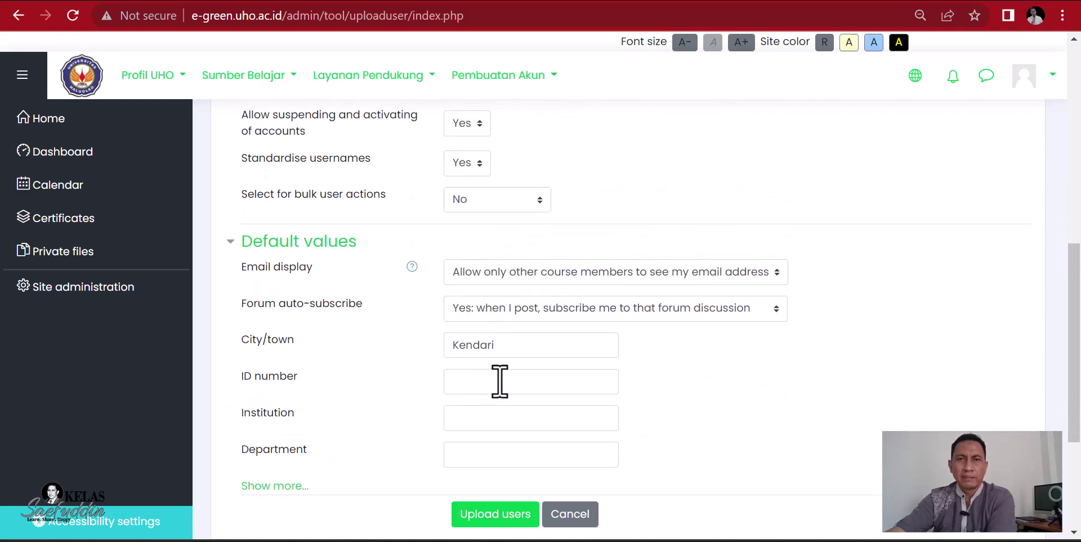
pyautogui.scroll(-2, 489, 363)
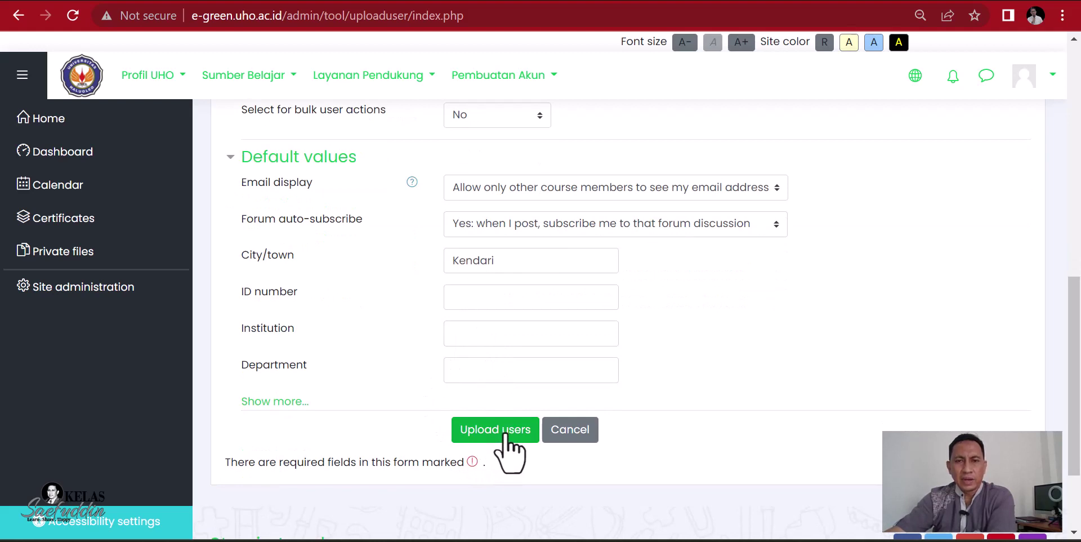
pyautogui.click(504, 439)
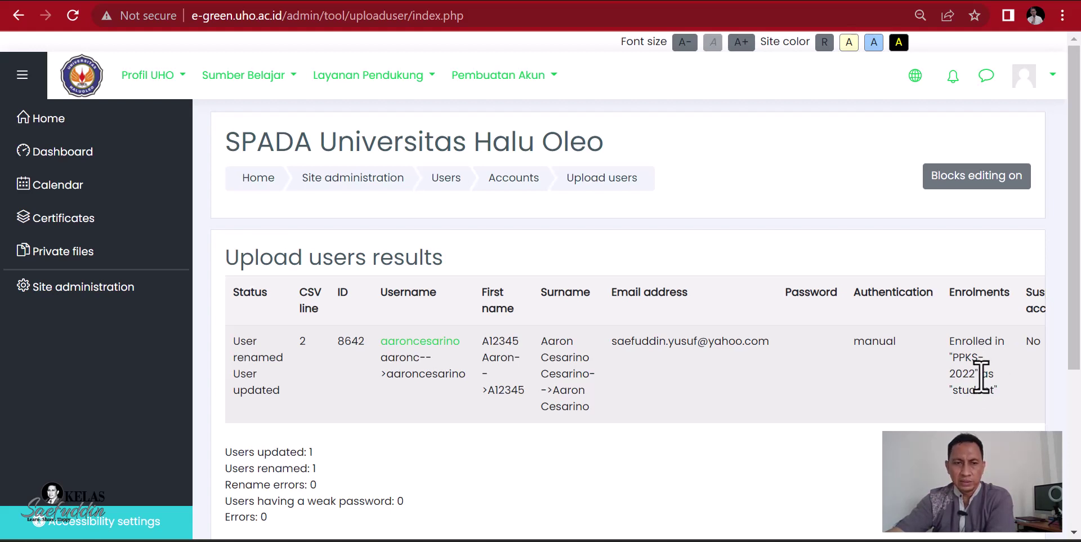
# - Check the upload results (one user renamed and updated, no errors), then go back to the blank Upload users form
pyautogui.scroll(-1, 982, 379)
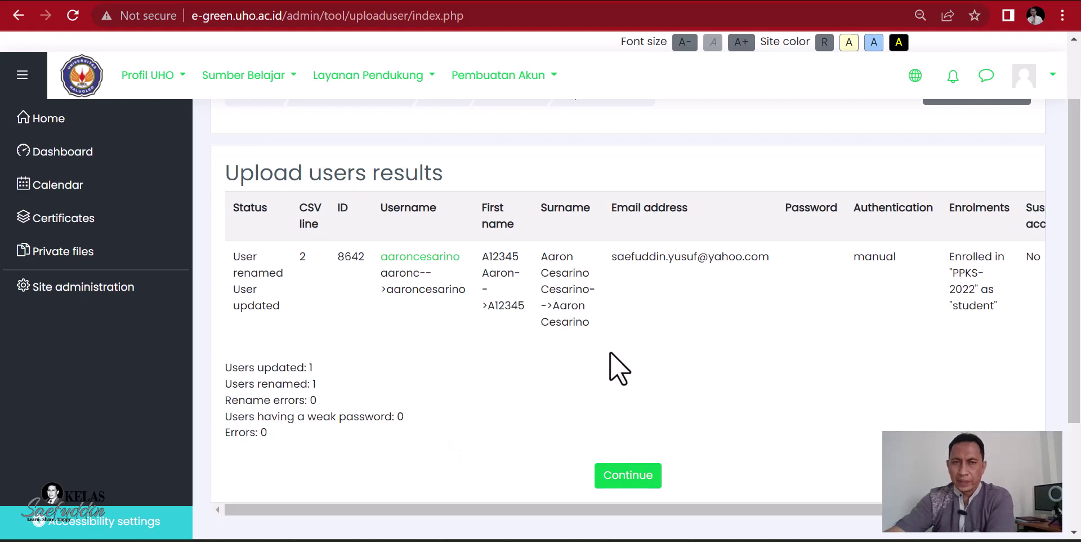
pyautogui.click(621, 473)
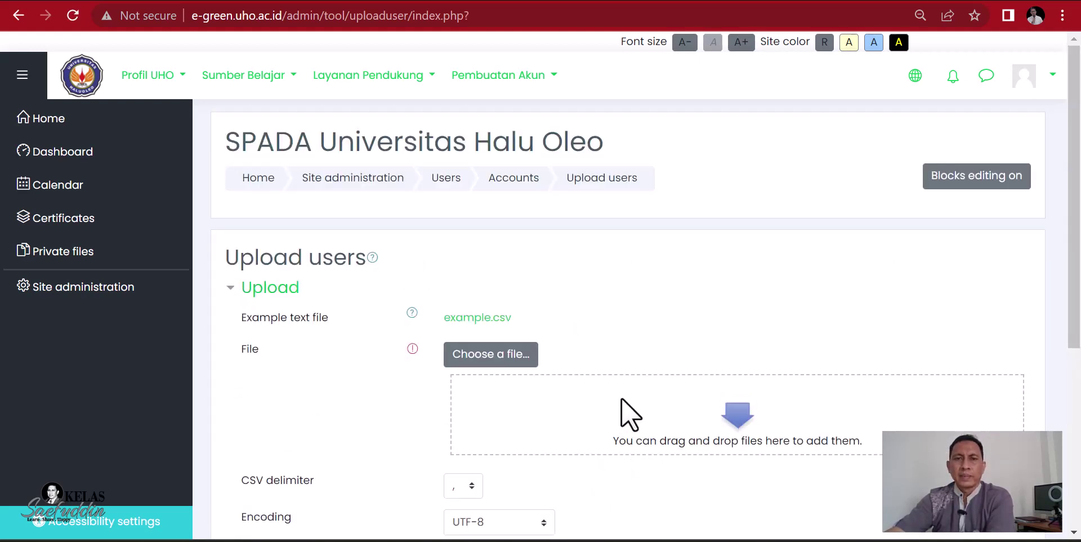
# - Scroll through the Site administration overview page with its search box and category tabs
pyautogui.scroll(-5, 620, 400)
pyautogui.scroll(5, 620, 397)
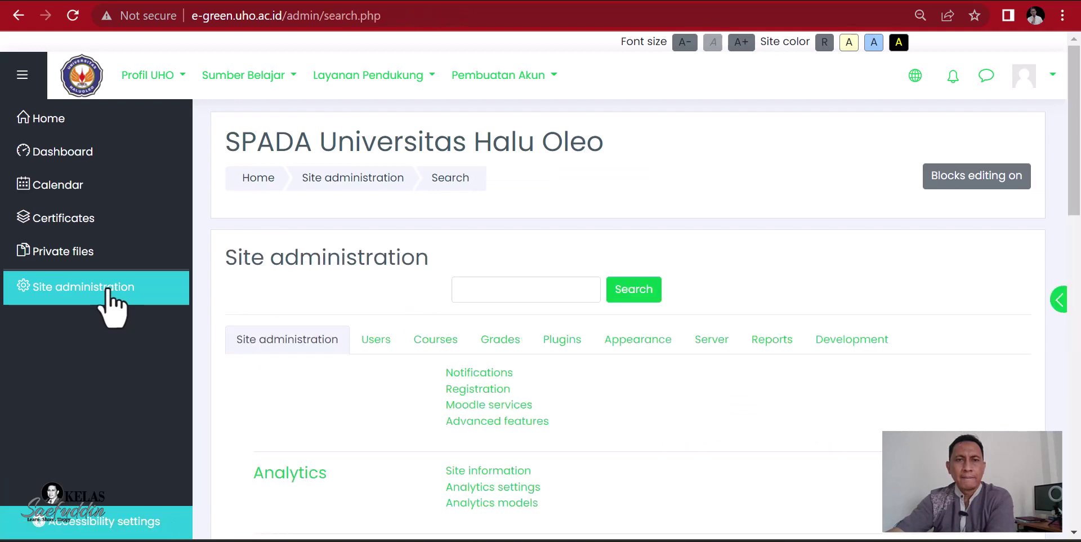
# - Search course management for 'PPKS', finding only Pencegahan dan Penanganan Kekerasan Seksual in AGENDA UHO
pyautogui.click(425, 337)
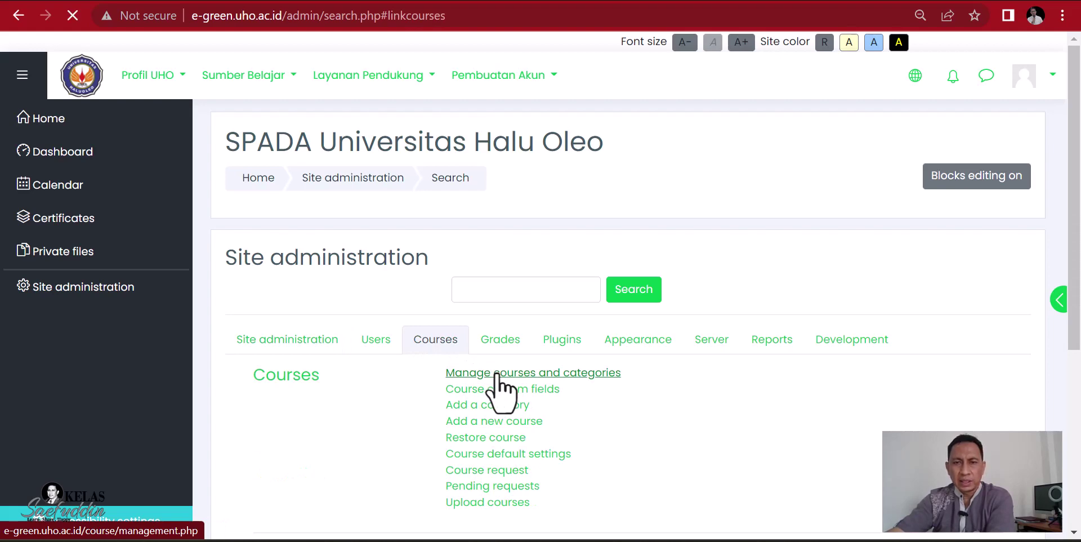
pyautogui.scroll(-20, 576, 444)
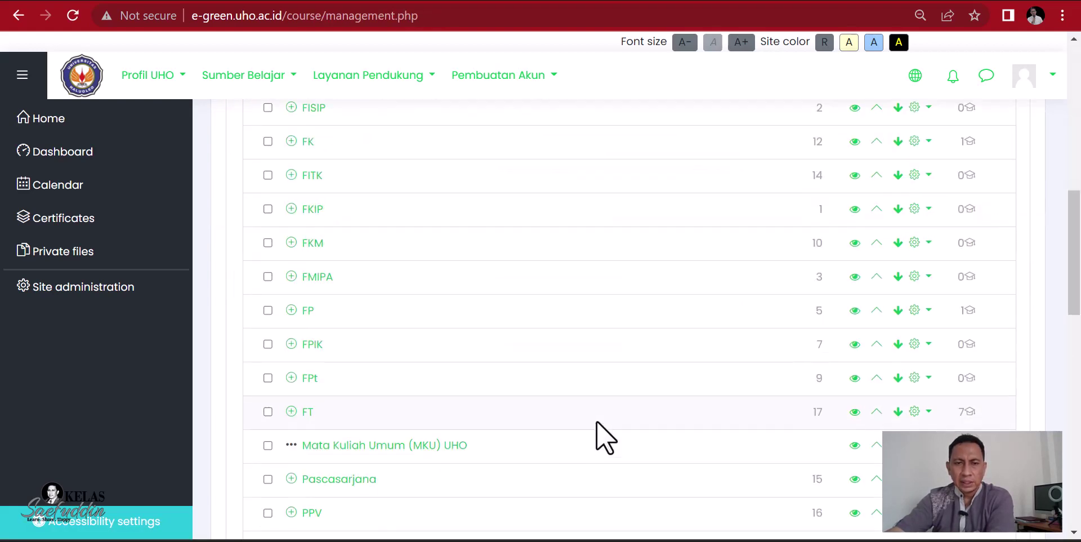
pyautogui.click(620, 331)
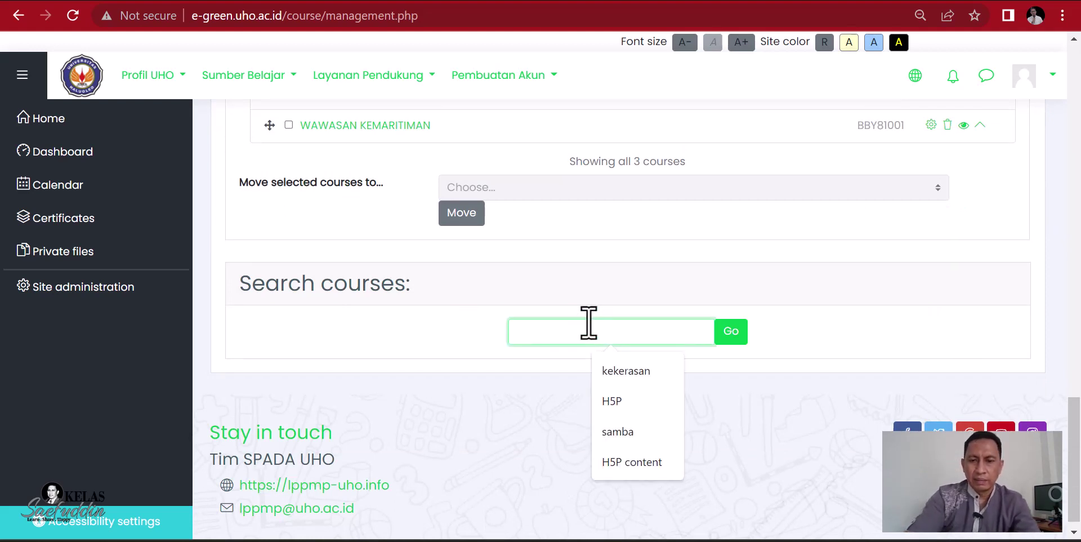
pyautogui.write('PPKS')
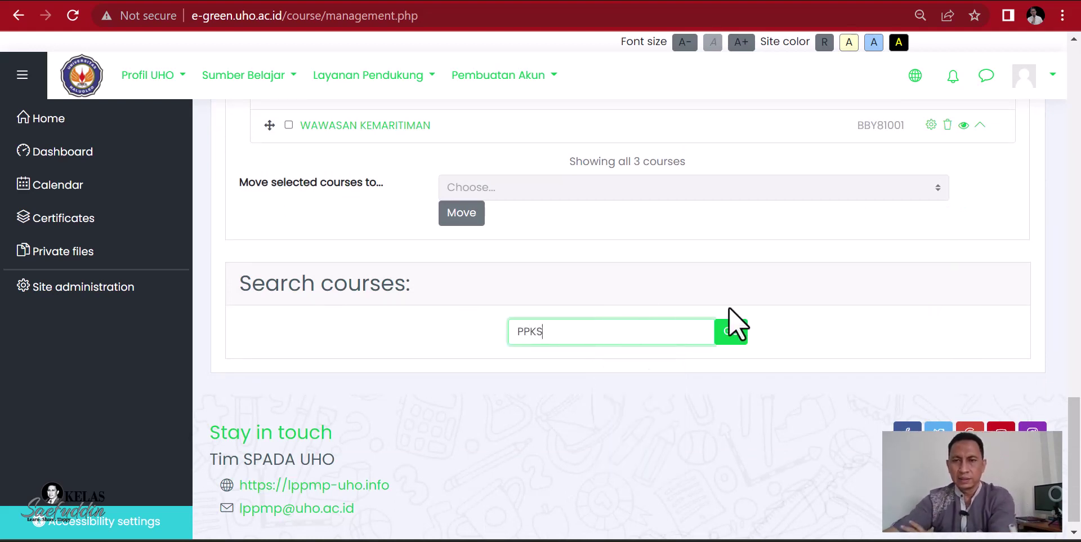
pyautogui.click(727, 331)
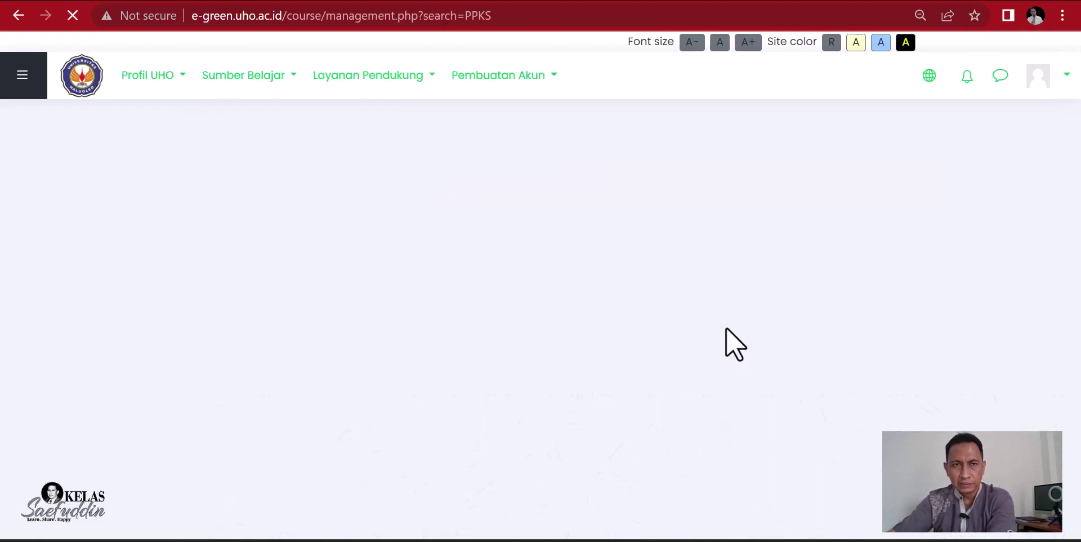
pyautogui.scroll(-2, 727, 324)
pyautogui.scroll(2, 726, 325)
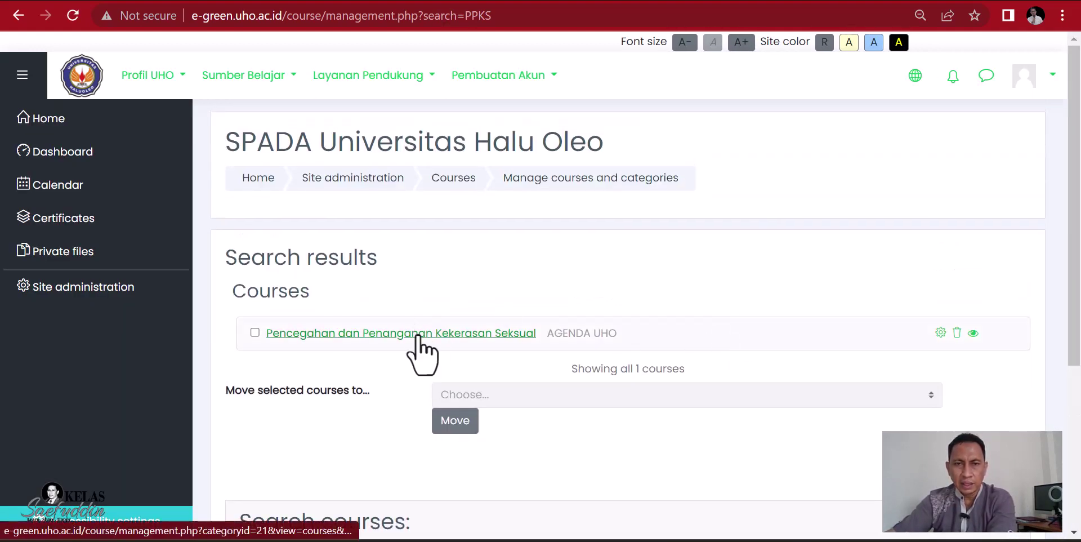
# - Open the PPKS course's Participants list, showing one active participant with the Student role
pyautogui.click(417, 334)
pyautogui.scroll(-2, 591, 385)
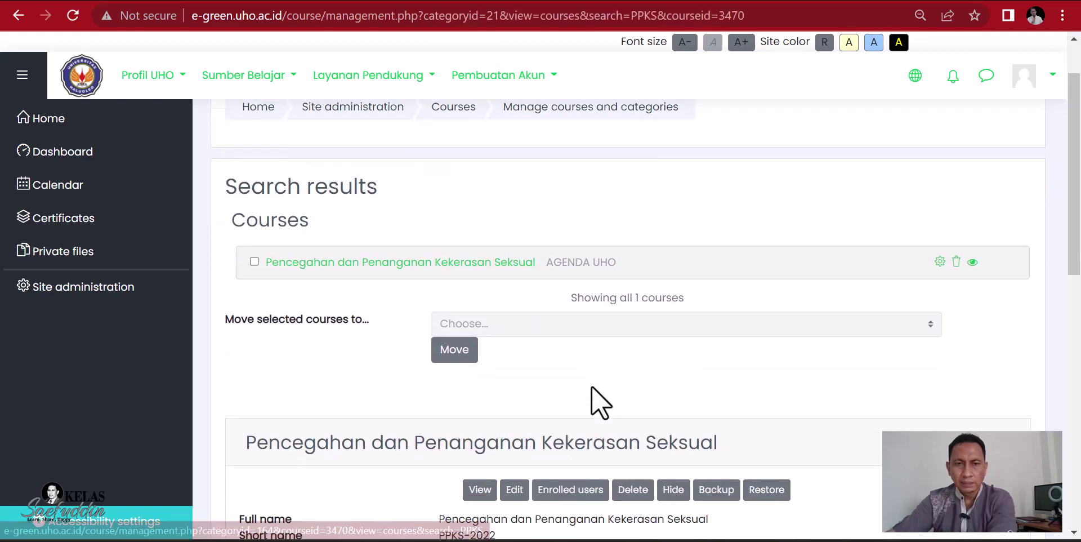
pyautogui.scroll(-3, 591, 385)
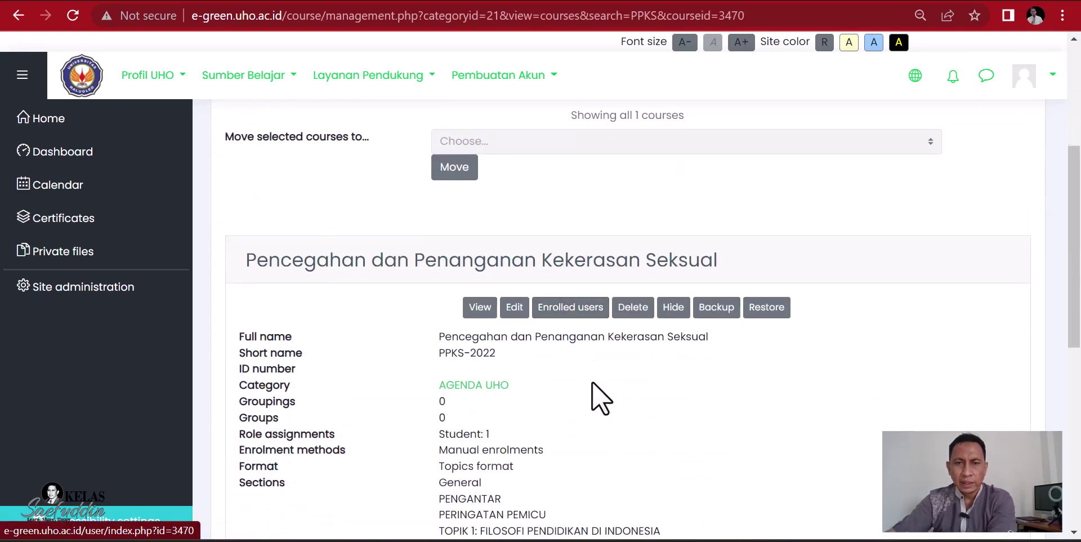
pyautogui.click(551, 311)
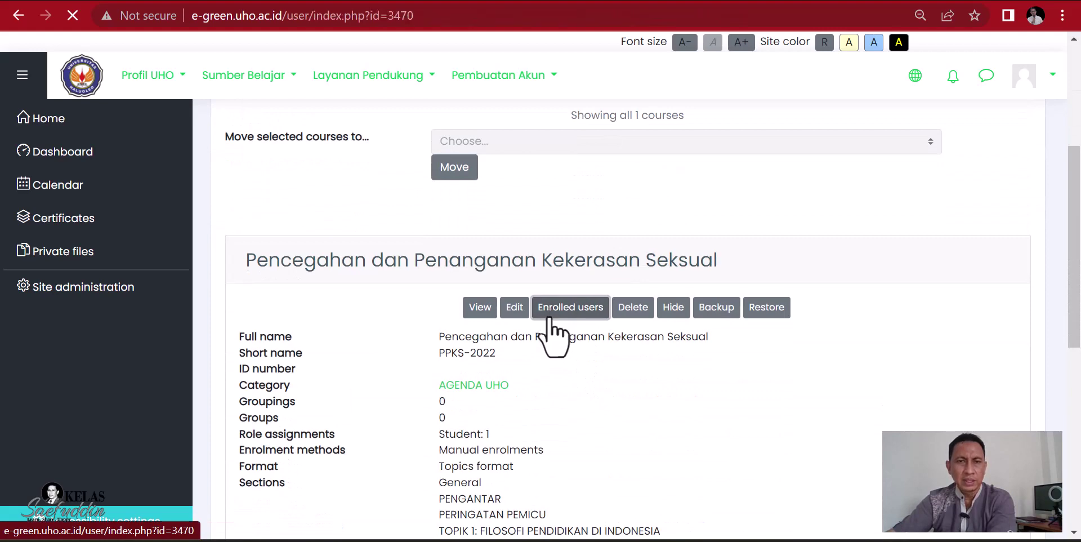
pyautogui.scroll(-1, 462, 377)
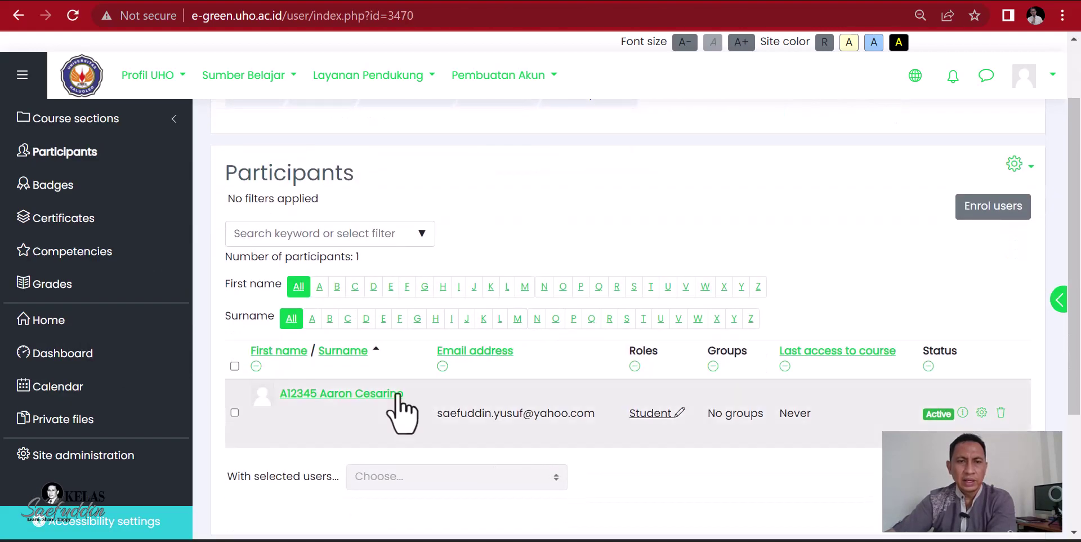